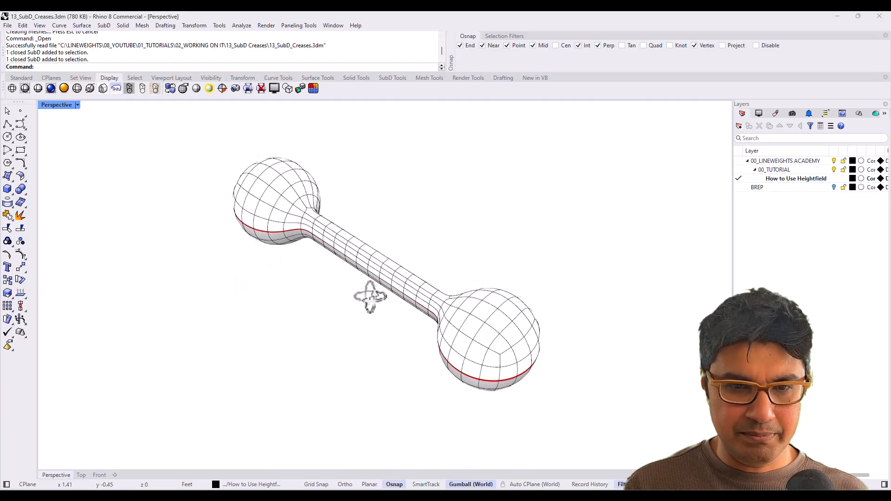
- Delete the existing SubD dumbbell and turn on the BREP layer
scroll(372, 272, up, 8)
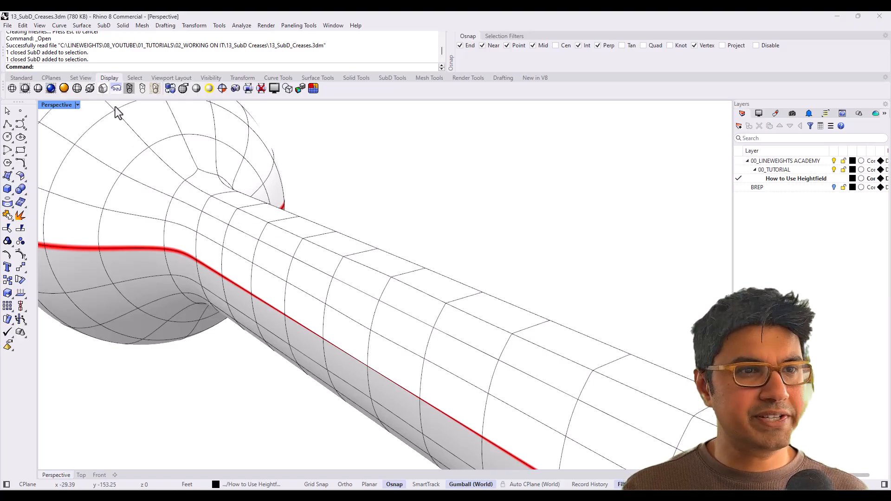
scroll(217, 193, down, 5)
scroll(220, 200, down, 6)
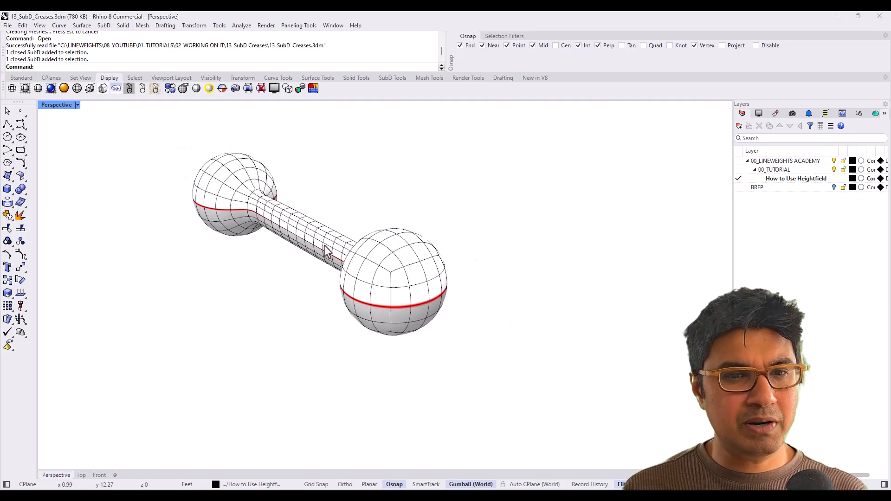
click(427, 332)
key(Delete)
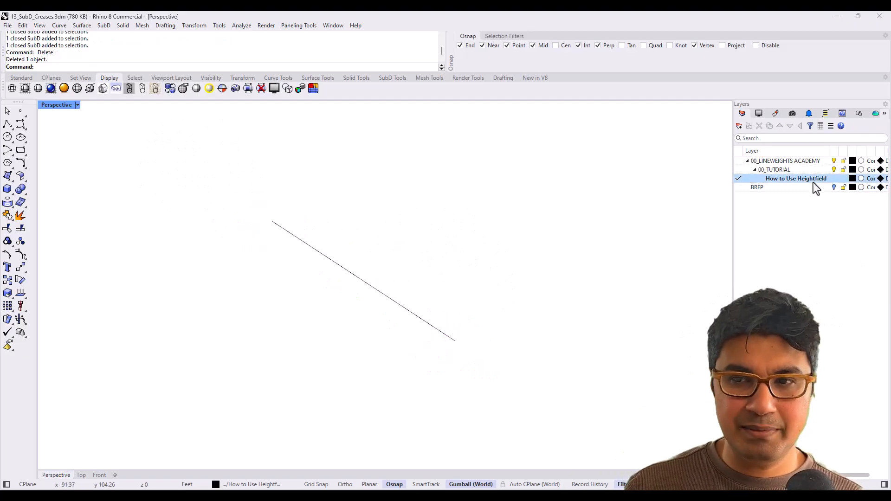
click(834, 187)
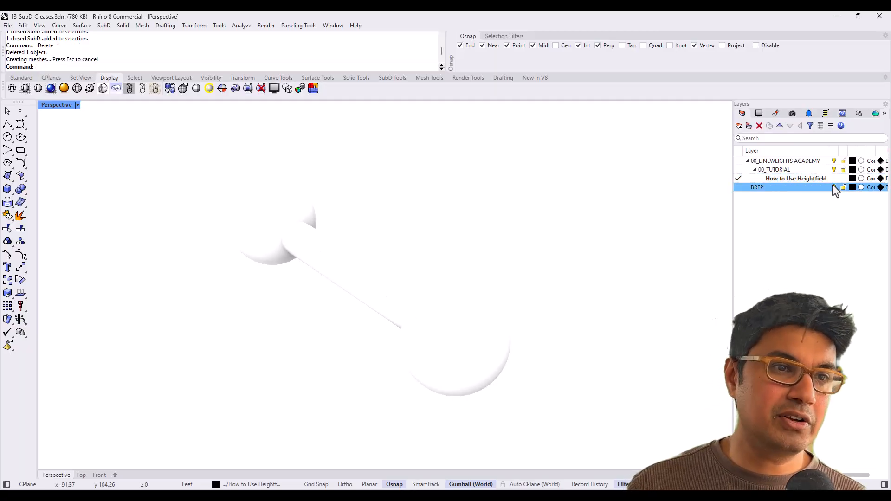
- Try the Pen and Rendered display modes on the BREP dumbbell and settle on Shaded
key(ctrl+alt+p)
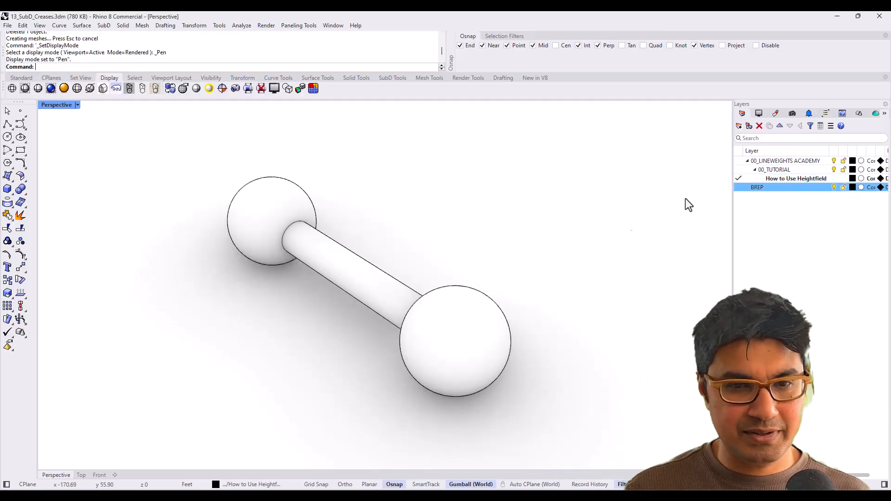
right_drag(401, 230, 419, 251)
key(ctrl+alt+r)
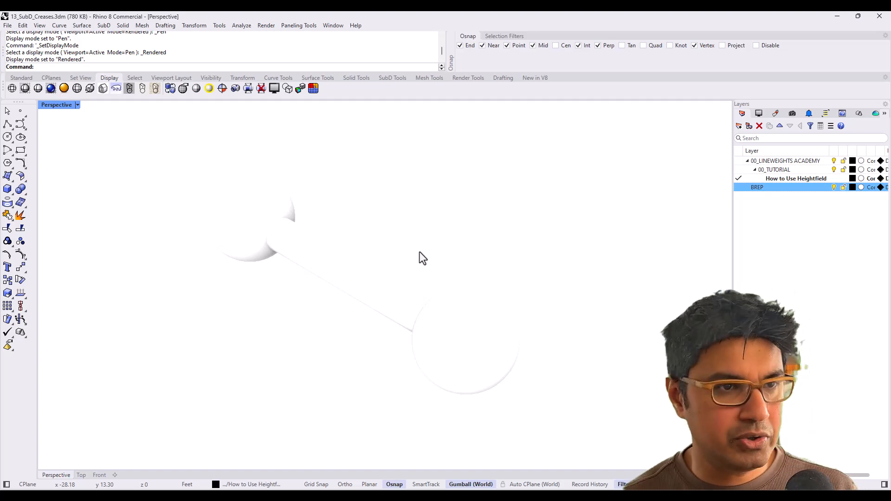
key(ctrl+alt+s)
shift+right_drag(425, 248, 483, 243)
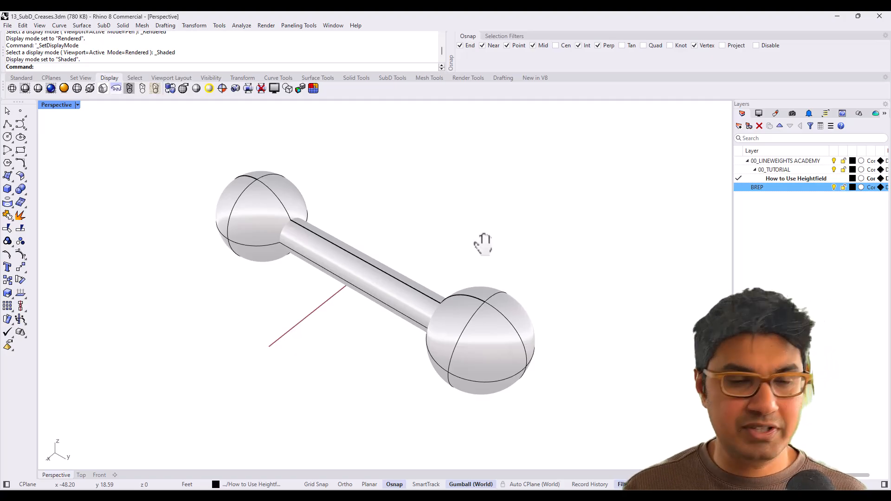
- Examine the dumbbell's separate parts by selecting an end sphere and the connecting cylinder in turn
right_drag(466, 310, 430, 284)
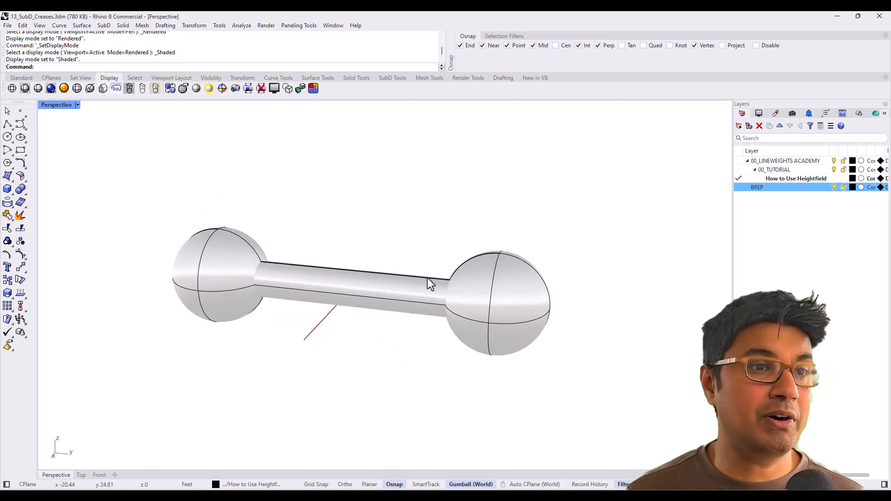
click(217, 283)
click(488, 306)
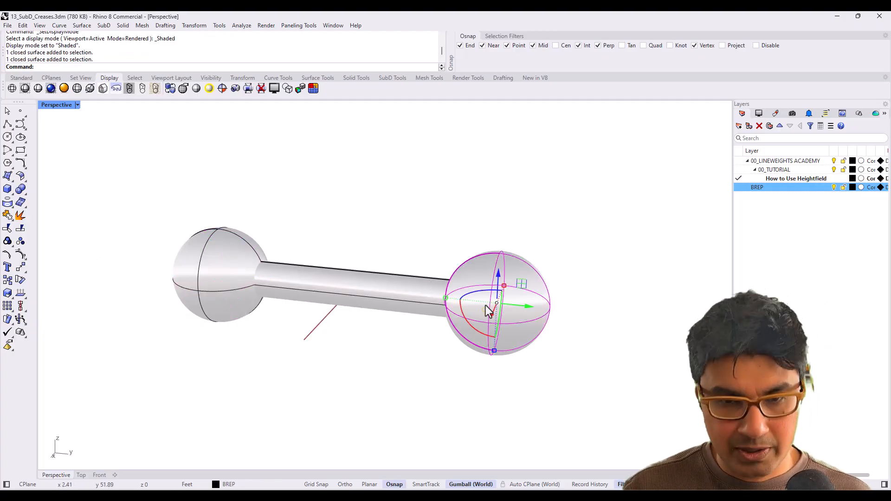
click(390, 288)
click(392, 180)
right_drag(391, 179, 384, 221)
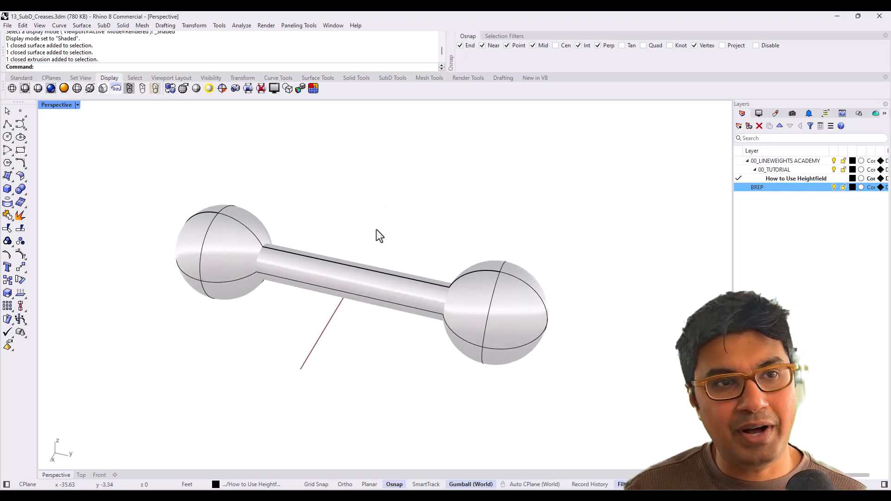
scroll(377, 215, down, 3)
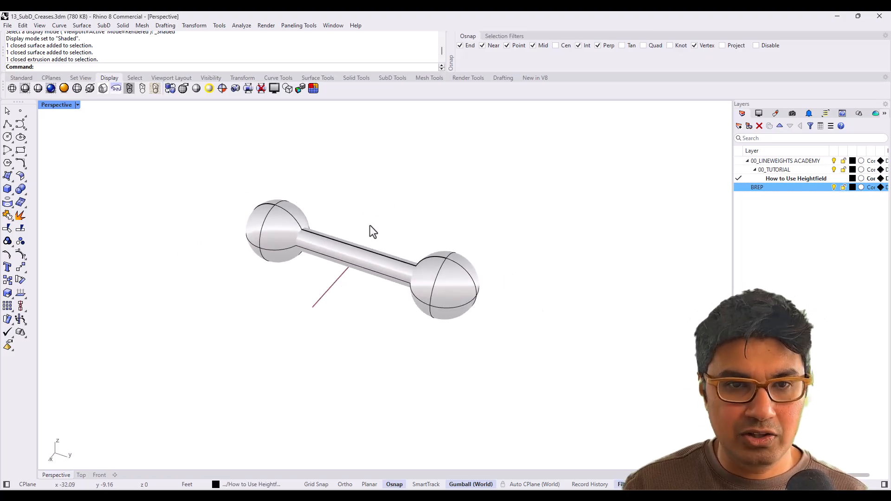
- Float the SubD Tools toolbar over the viewport and Boolean union the two spheres with the connecting cylinder
drag(398, 77, 457, 116)
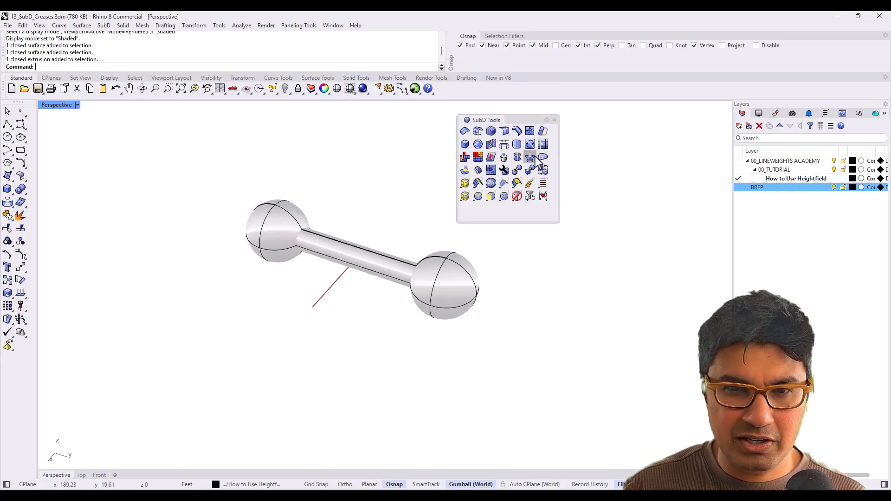
scroll(404, 314, down, 3)
drag(206, 237, 481, 410)
click(21, 202)
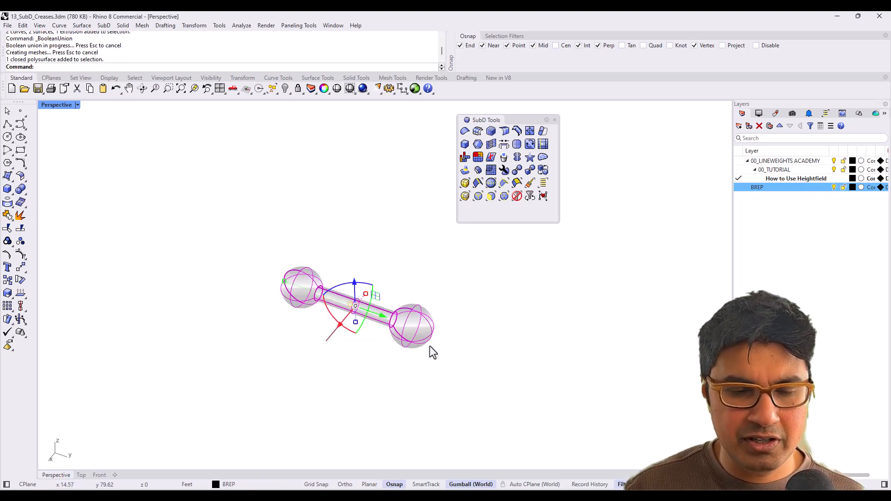
- Start QuadRemesh on the unioned dumbbell with Convert to SubD enabled, and move the options dialog clear of the model
text(zs)
key(Return)
right_drag(400, 330, 410, 344)
click(441, 402)
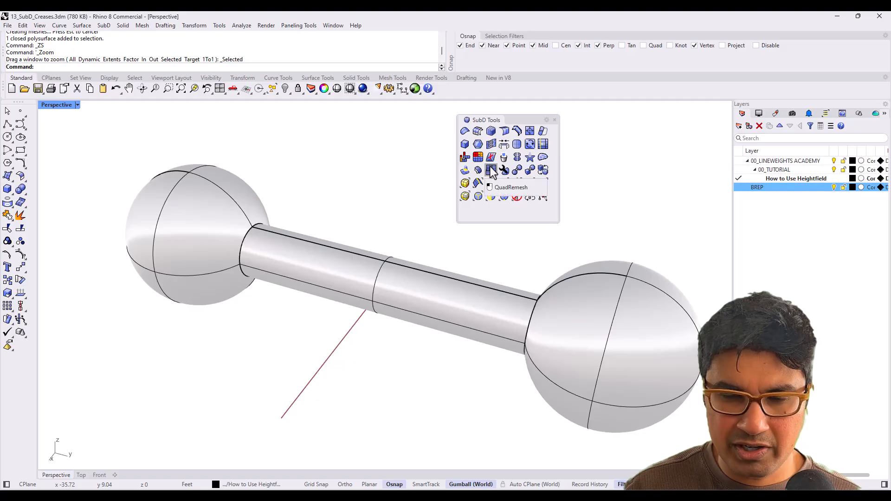
click(356, 263)
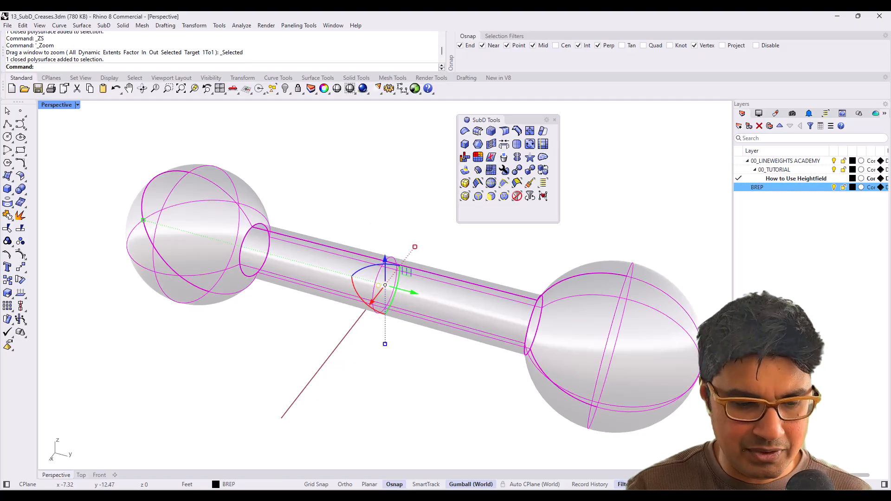
text(QuadRemesh)
key(Return)
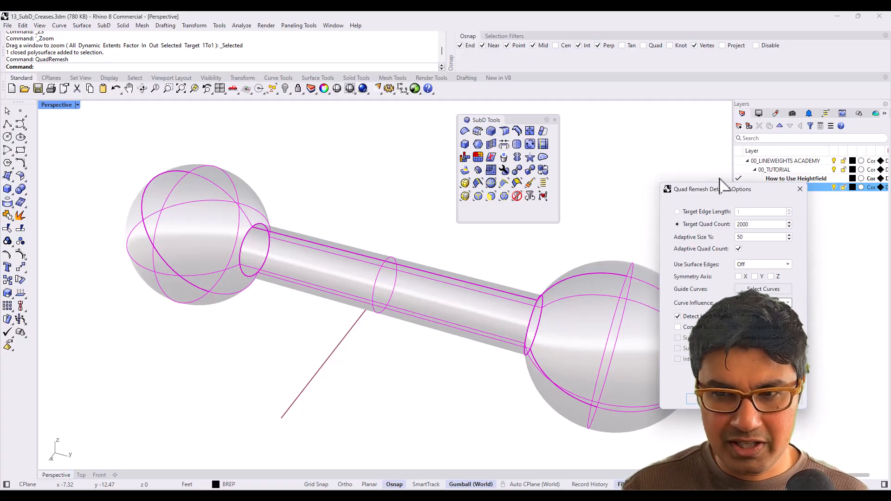
drag(727, 194, 689, 122)
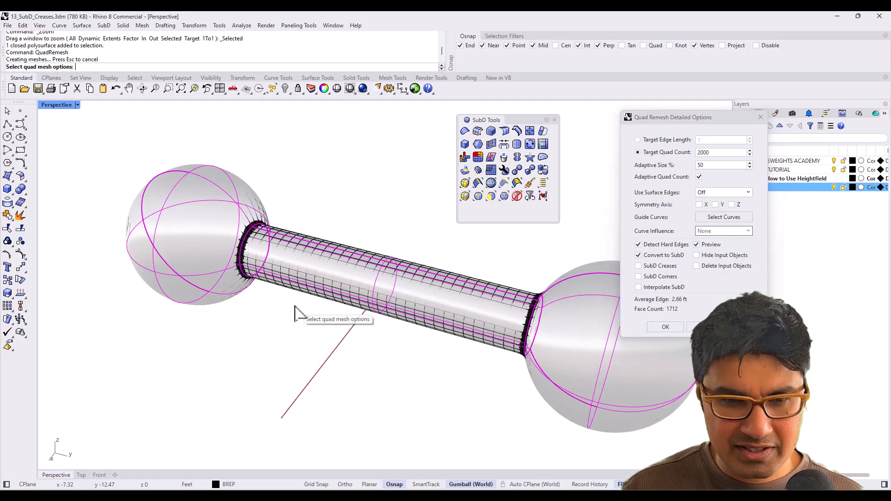
- Enable Hide Input Objects and Delete Input Objects for the remesh and preview it in Rendered display mode
scroll(531, 356, up, 3)
scroll(511, 308, up, 2)
scroll(511, 308, down, 10)
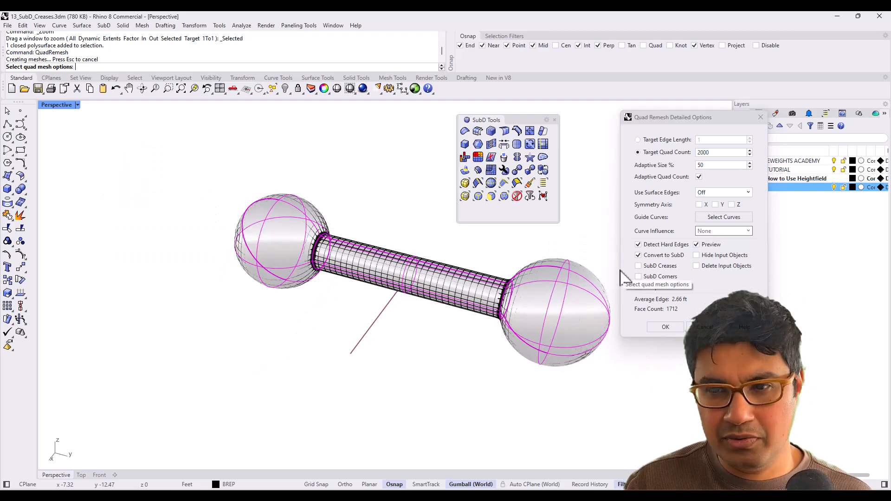
click(697, 255)
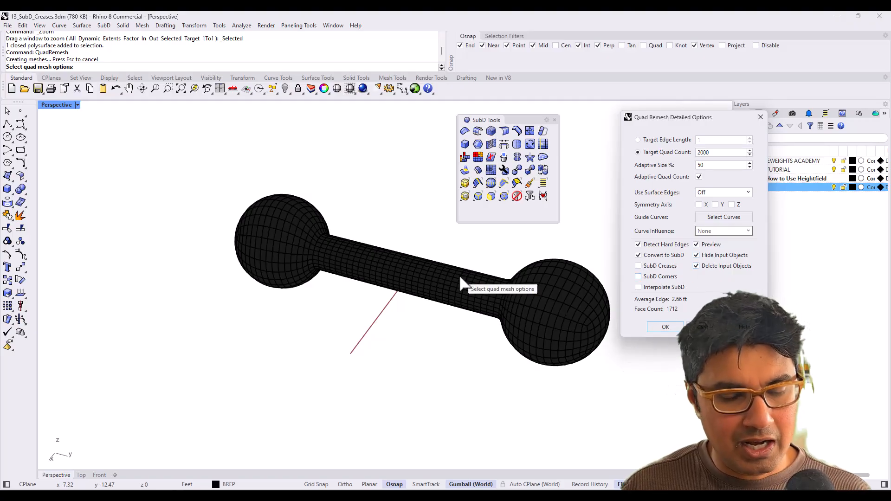
shift+right_drag(462, 283, 395, 336)
key(ctrl+alt+r)
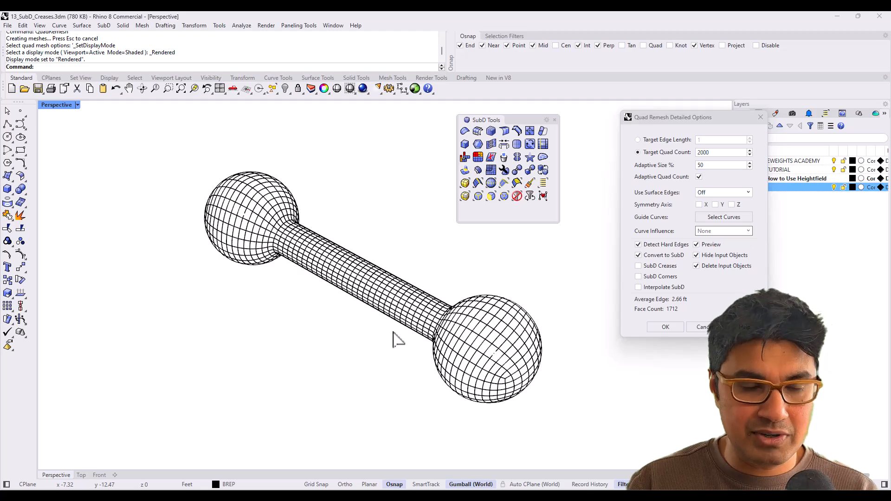
- Try symmetry about the Y axis in the remesh preview
click(665, 325)
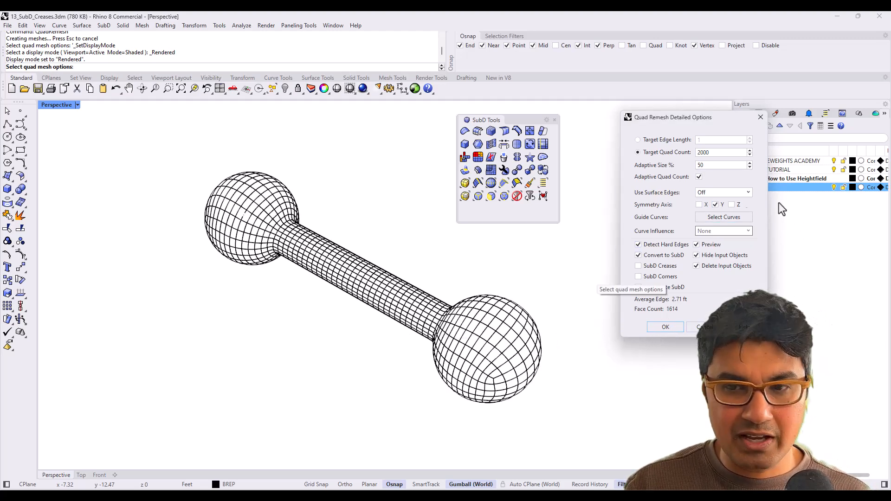
click(715, 204)
right_drag(477, 343, 410, 302)
- Preview the remeshed dumbbell with target quad counts of 350 and 150
double_click(718, 156)
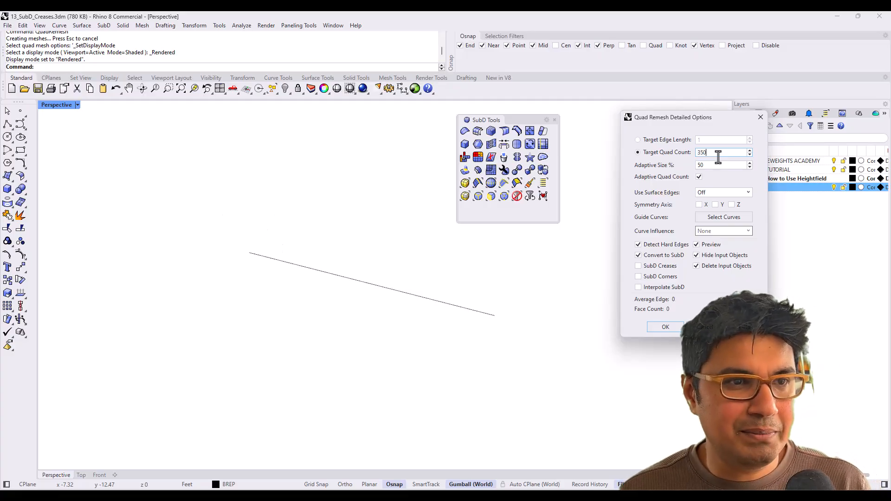
mouse_move(535, 320)
right_down()
mouse_move(535, 308)
mouse_move(633, 294)
mouse_move(550, 320)
right_up()
click(720, 159)
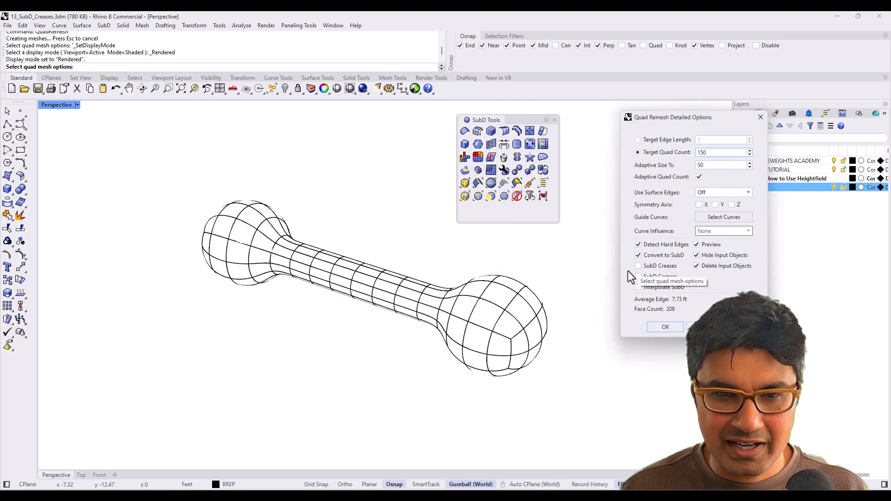
right_drag(538, 317, 502, 329)
right_drag(285, 333, 296, 301)
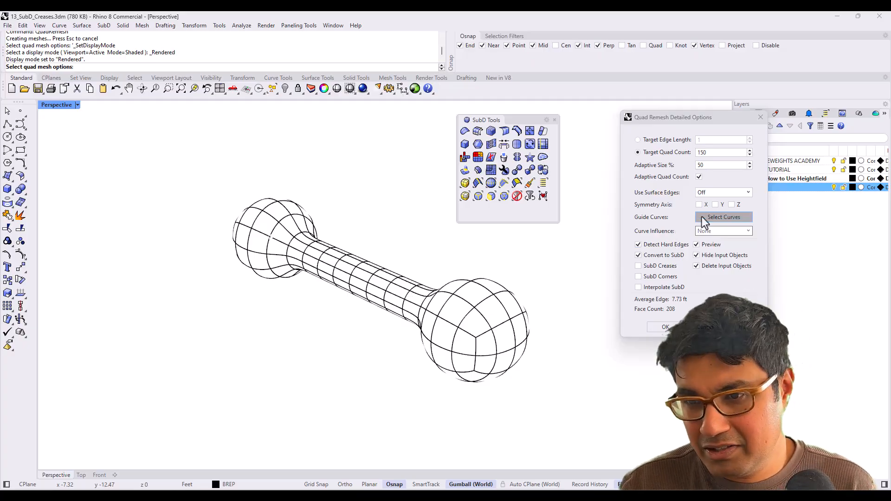
- Enable remesh symmetry about the X, Y and Z axes and check the resulting quad layout
click(699, 205)
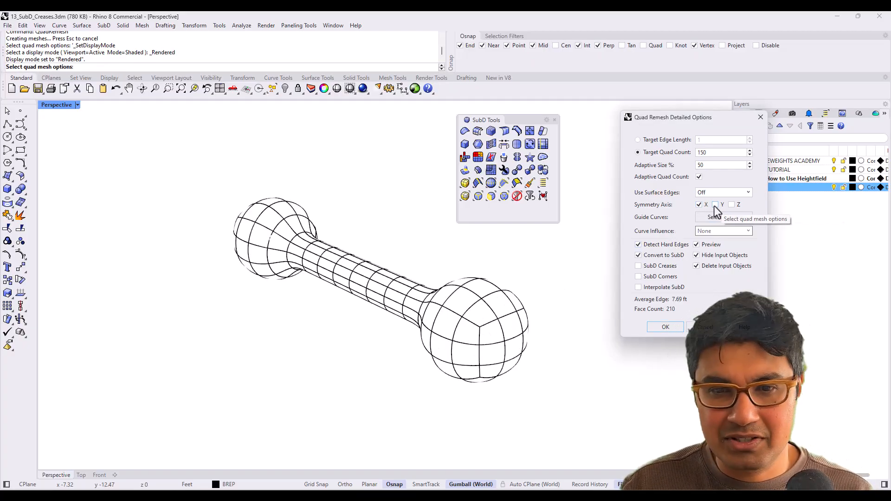
click(716, 204)
click(732, 205)
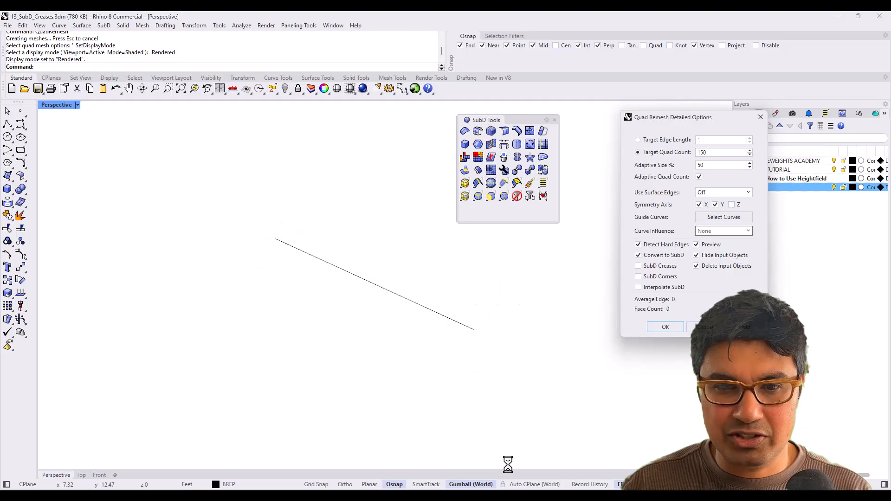
right_drag(418, 367, 452, 377)
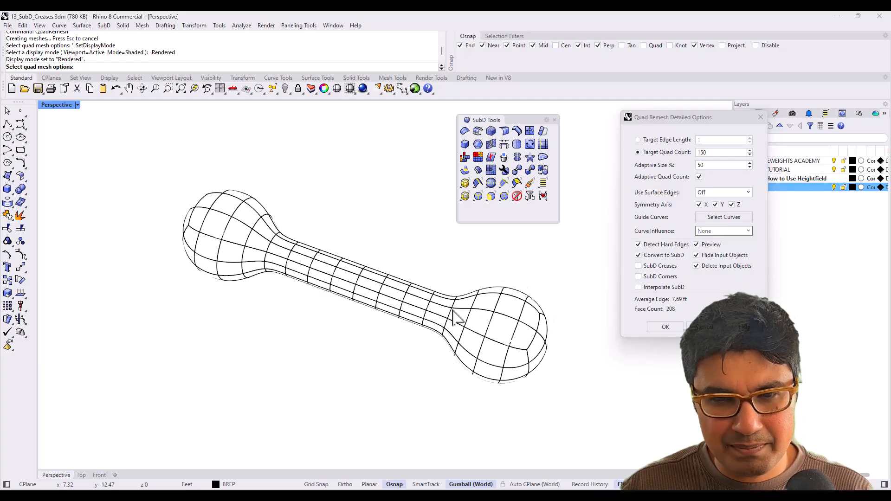
right_drag(453, 327, 411, 286)
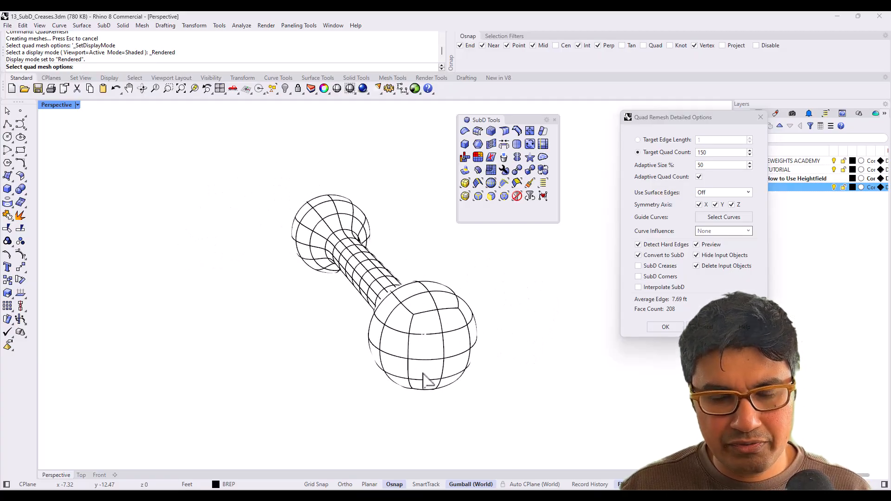
- Try a target quad count of 200, settle on 250, and create the SubD dumbbell
double_click(729, 153)
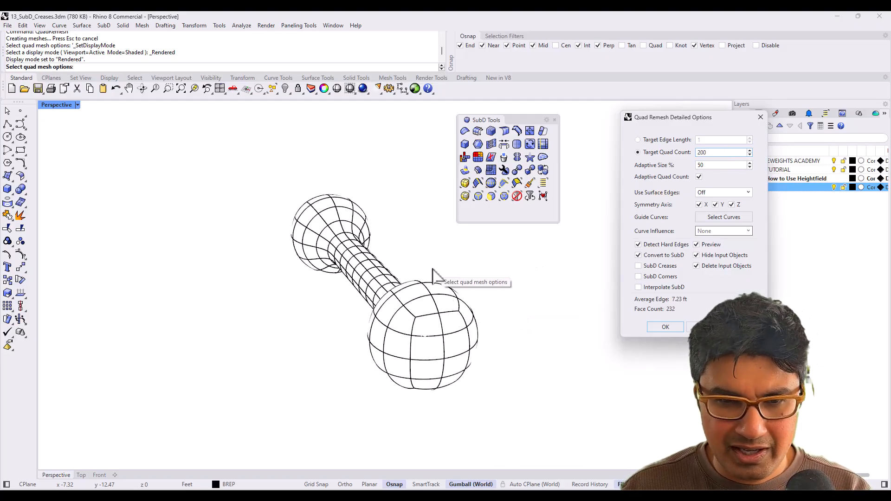
right_drag(441, 279, 424, 300)
double_click(723, 154)
text(250)
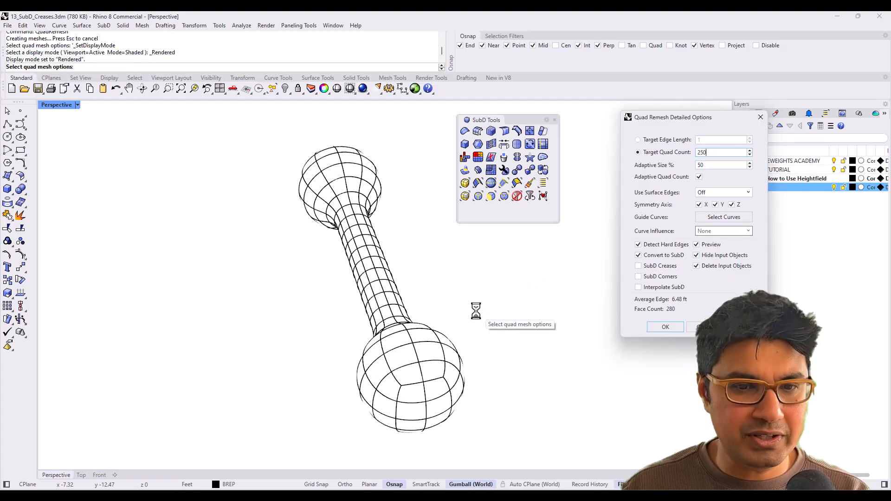
right_drag(475, 311, 512, 309)
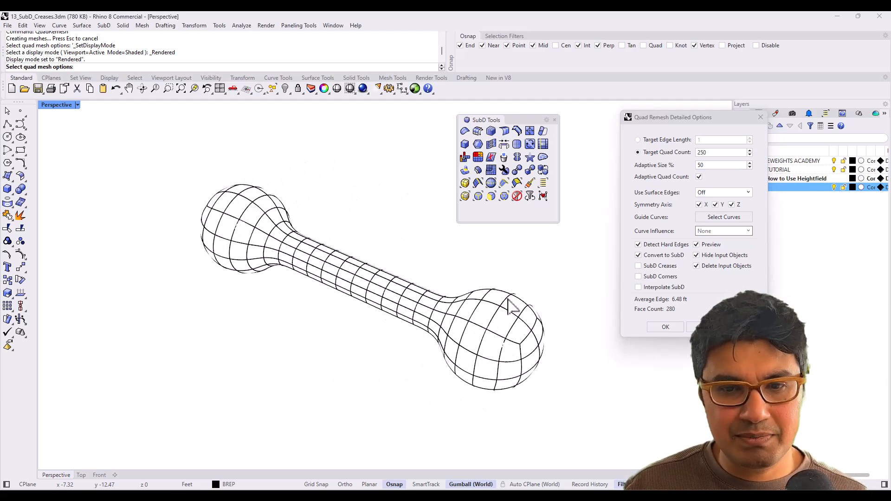
click(667, 326)
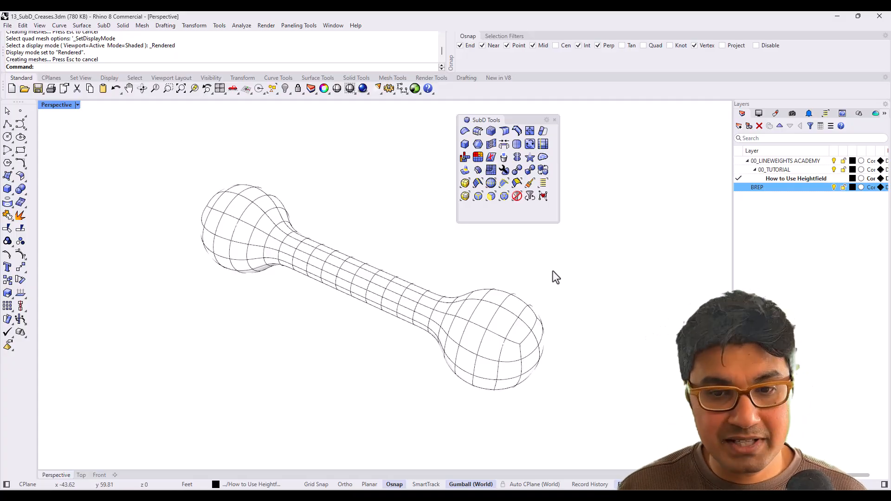
- Try a crease on a full lengthwise edge loop of the dumbbell, check its effect, and undo it
shift+right_drag(424, 307, 479, 356)
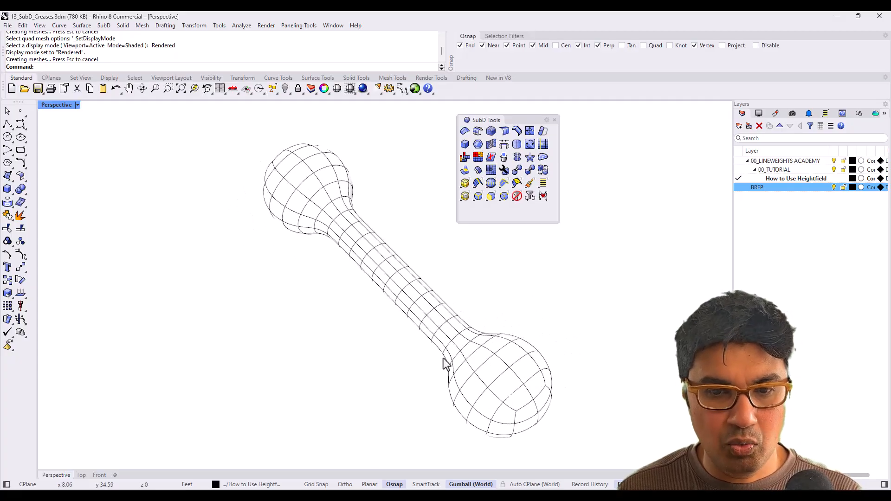
scroll(448, 357, up, 3)
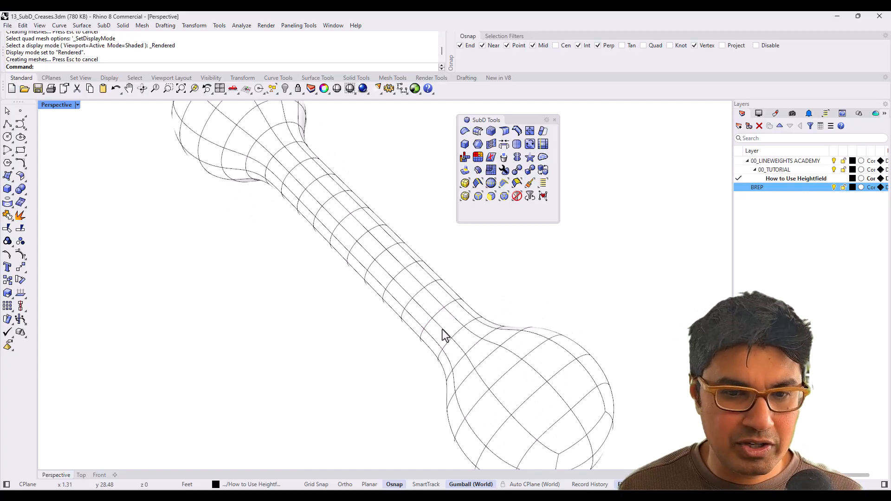
click(442, 330)
click(361, 371)
right_drag(361, 371, 437, 313)
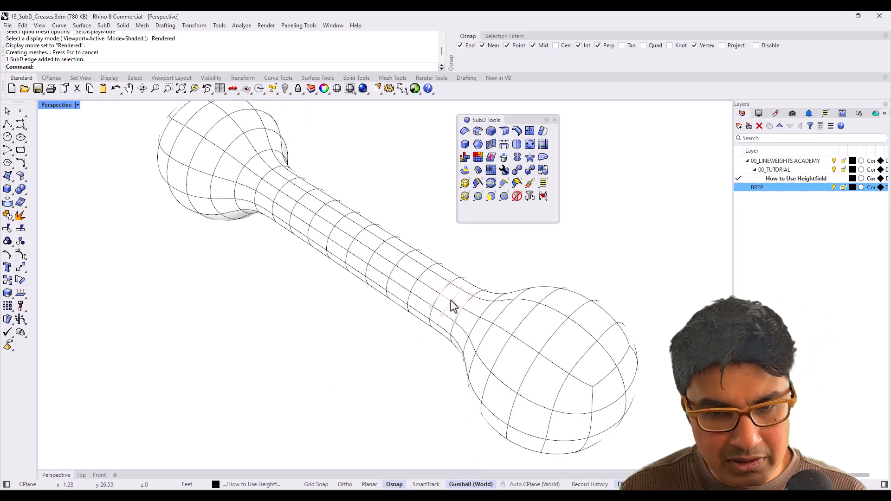
double_click(450, 301)
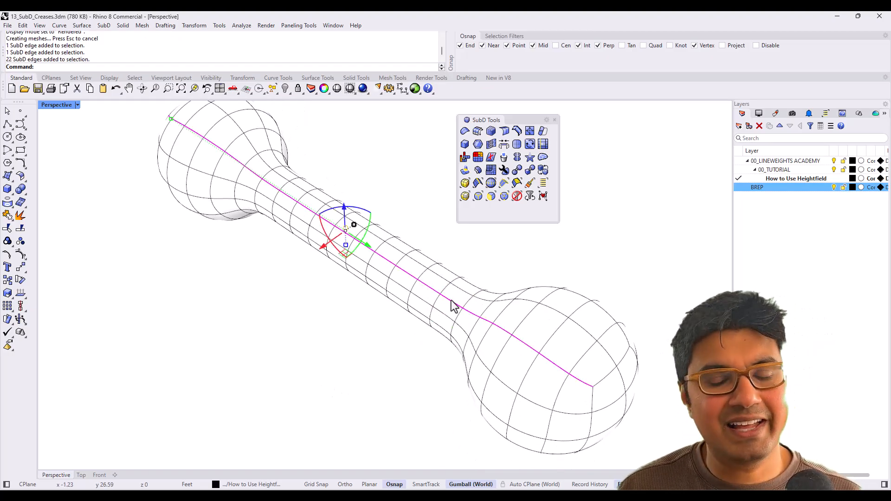
right_drag(469, 330, 434, 283)
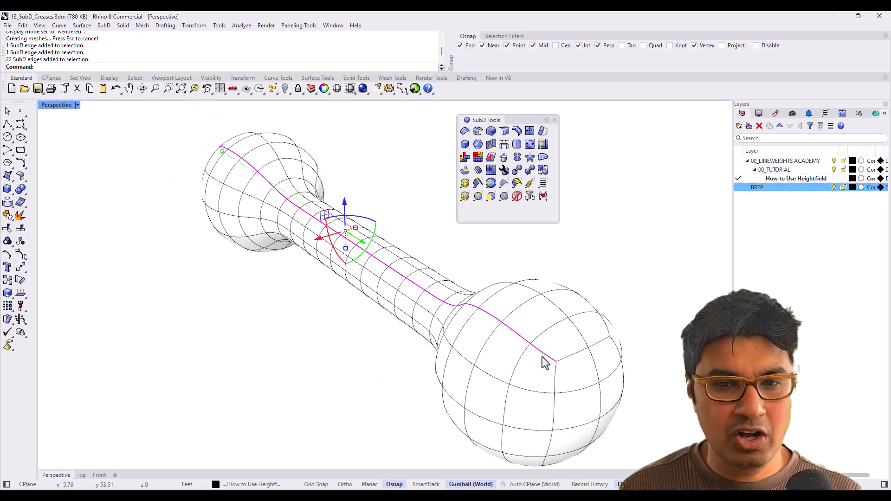
right_drag(461, 341, 551, 313)
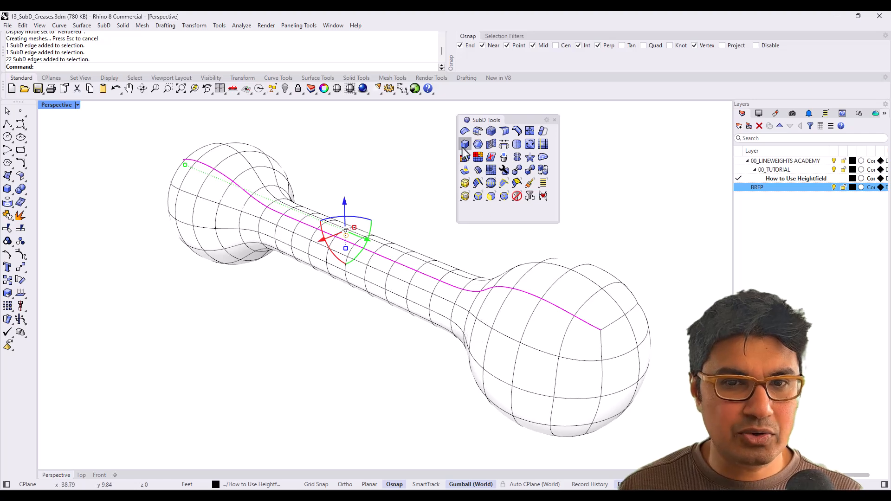
click(505, 131)
key(Escape)
right_drag(491, 243, 386, 284)
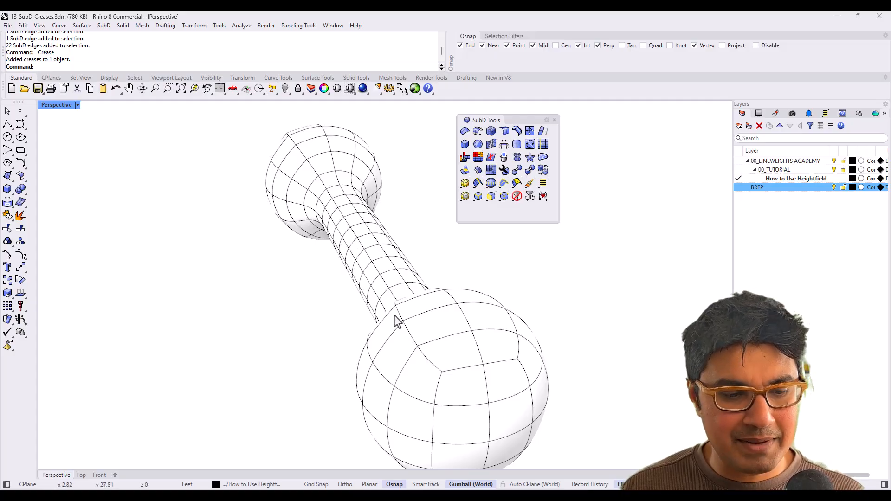
key(ctrl+z)
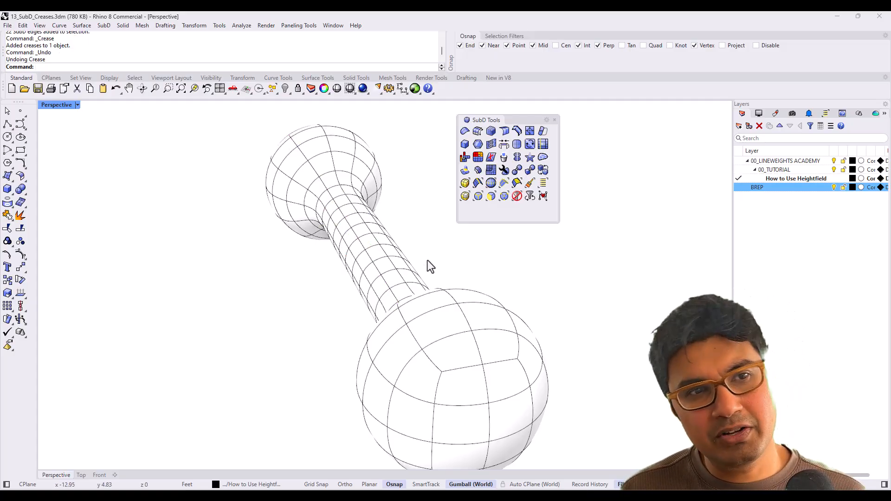
- Select the SubD components of the handle between the two balls and scale them narrower along the X axis
right_drag(394, 278, 329, 302)
drag(301, 272, 463, 387)
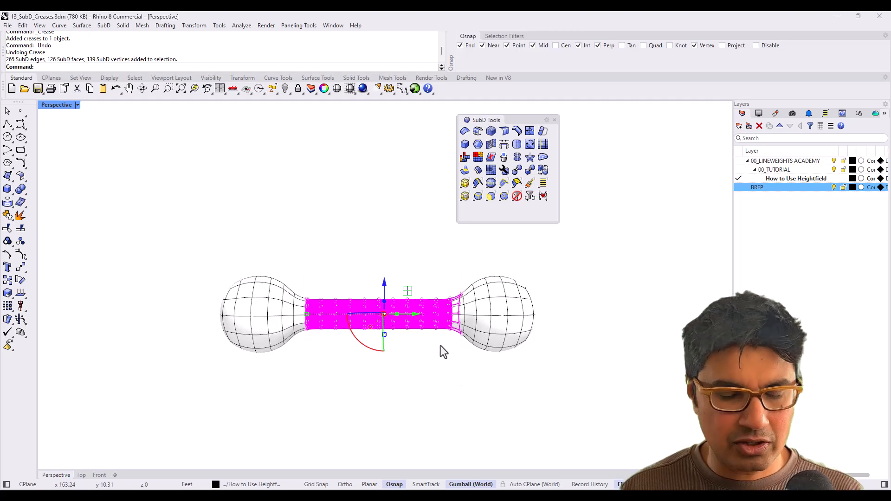
click(324, 240)
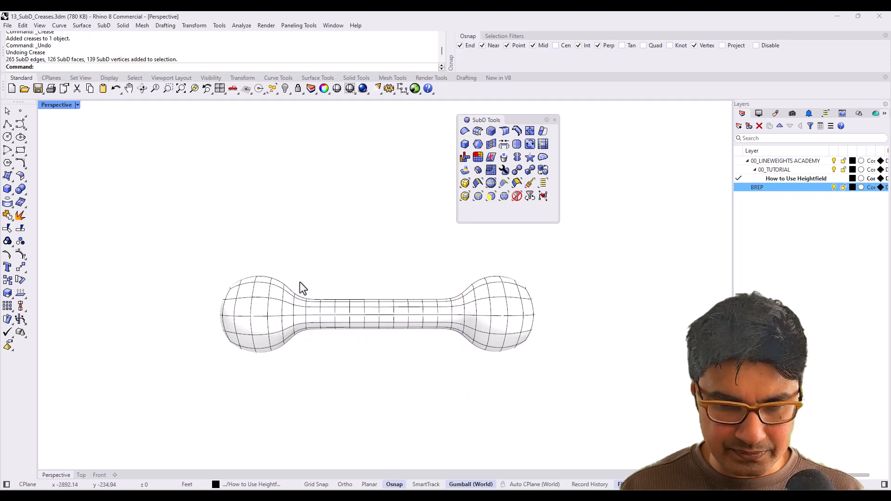
drag(298, 279, 458, 376)
right_drag(444, 304, 425, 410)
mouse_move(382, 300)
mouse_down()
mouse_move(388, 312)
mouse_move(378, 312)
mouse_up()
scroll(379, 310, up, 5)
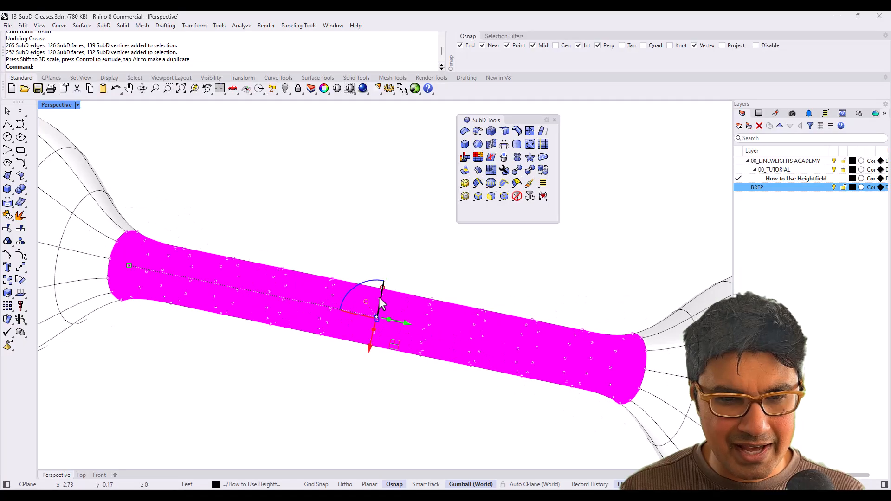
click(380, 289)
click(355, 256)
- Merge the two adjacent top faces of the handle nearest the far ball into one face
right_drag(355, 257, 277, 202)
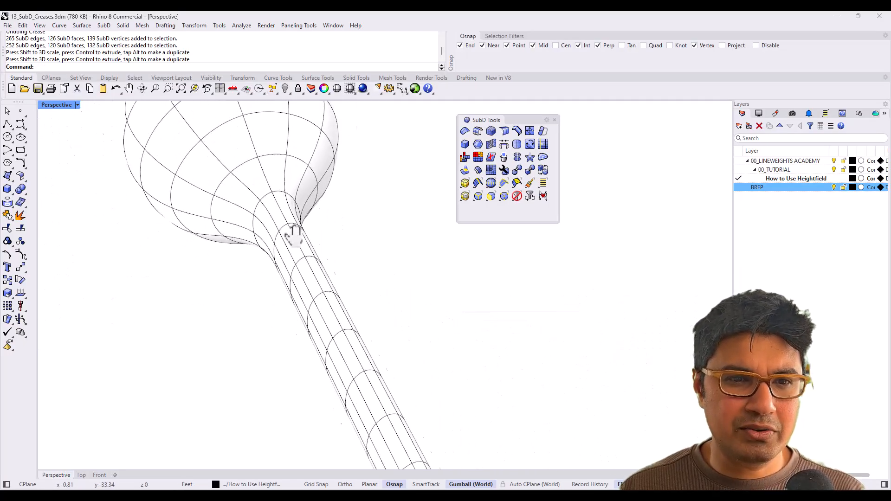
scroll(278, 202, up, 3)
ctrl+shift+click(277, 203)
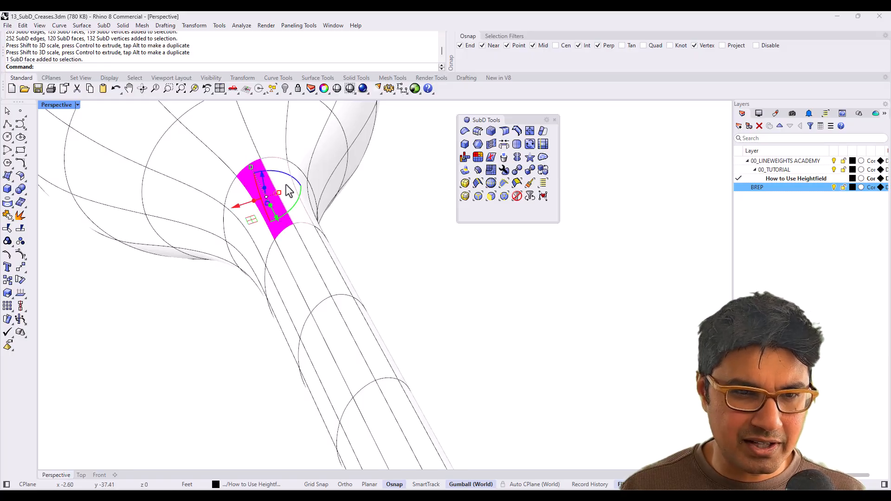
ctrl+shift+click(286, 190)
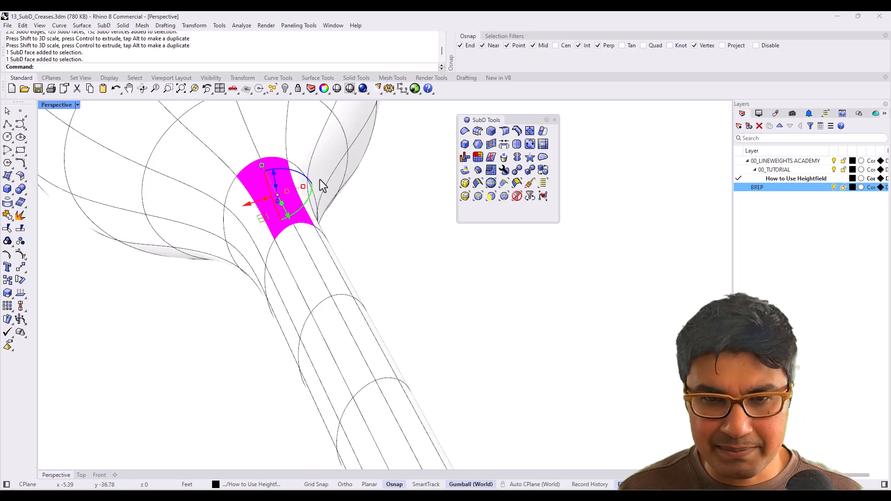
click(490, 158)
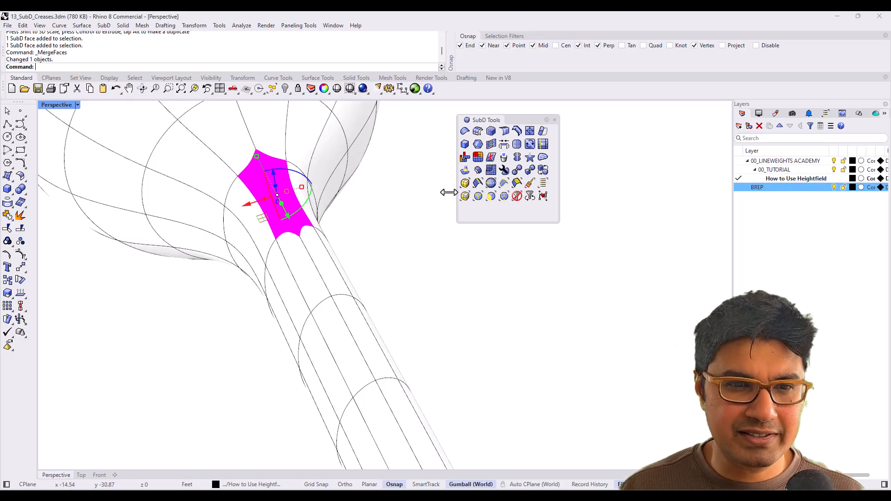
- Merge the next two pairs of adjacent top faces along the handle, moving away from the far ball
ctrl+shift+click(302, 266)
ctrl+shift+click(314, 247)
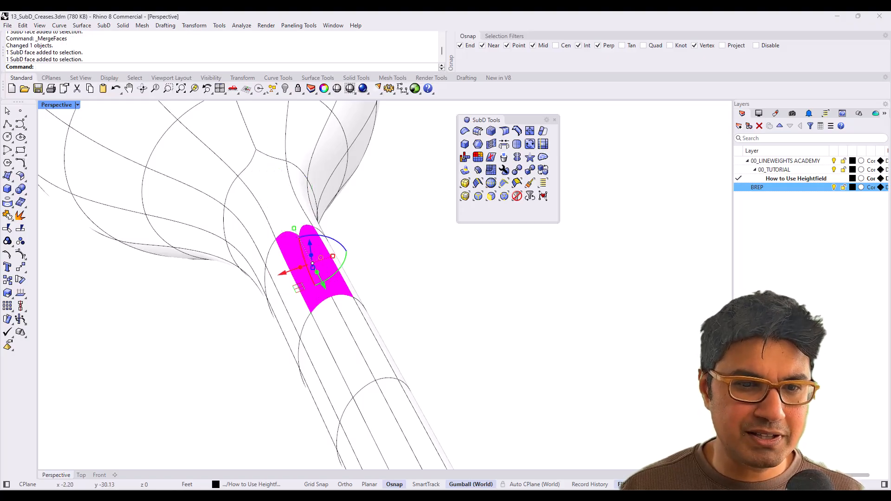
click(491, 157)
ctrl+shift+click(326, 335)
ctrl+shift+click(365, 341)
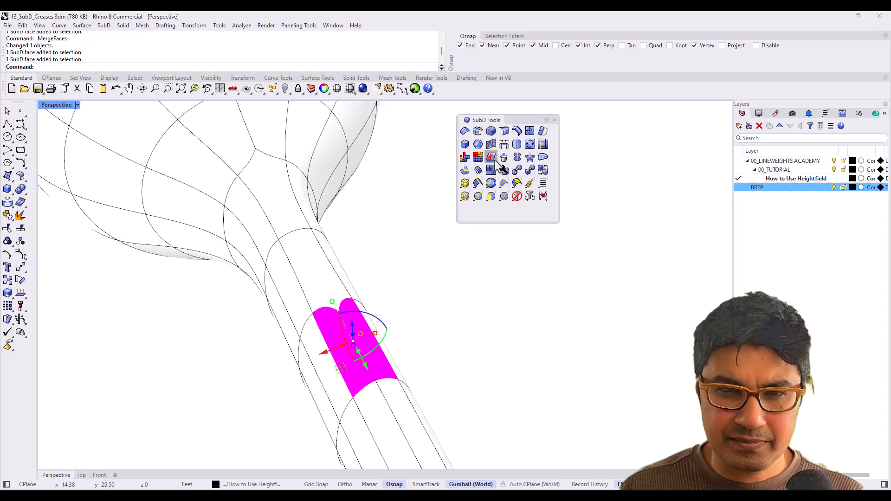
shift+right_drag(367, 353, 274, 167)
click(491, 157)
- Continue merging the pairs of adjacent top faces through the middle of the handle
ctrl+shift+click(287, 223)
ctrl+shift+click(303, 219)
ctrl+shift+click(286, 238)
key(Escape)
key(Escape)
click(491, 157)
shift+right_drag(481, 357, 410, 191)
click(491, 158)
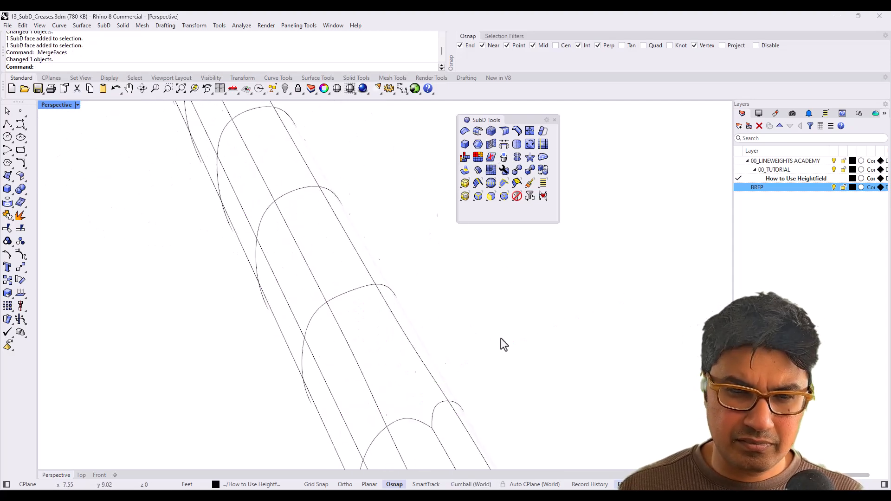
- Merge the remaining pairs of top faces at the handle's near end, up to the near ball
ctrl+shift+click(399, 301)
ctrl+shift+click(359, 318)
click(490, 158)
click(491, 158)
ctrl+shift+click(451, 362)
ctrl+shift+click(406, 380)
click(491, 158)
- Reflect the dumbbell SubD about the X axis in the Front view, flipping the primary side to the upper half
scroll(446, 335, down, 12)
right_drag(437, 334, 469, 363)
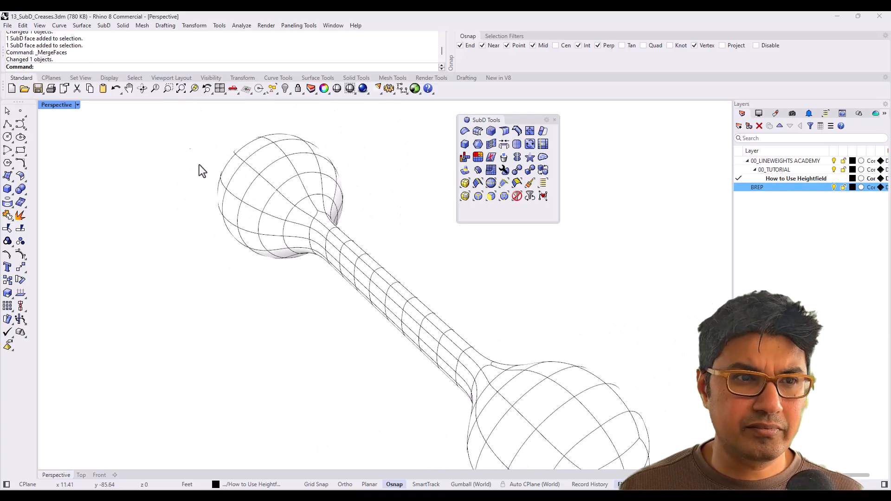
shift+right_drag(393, 305, 353, 265)
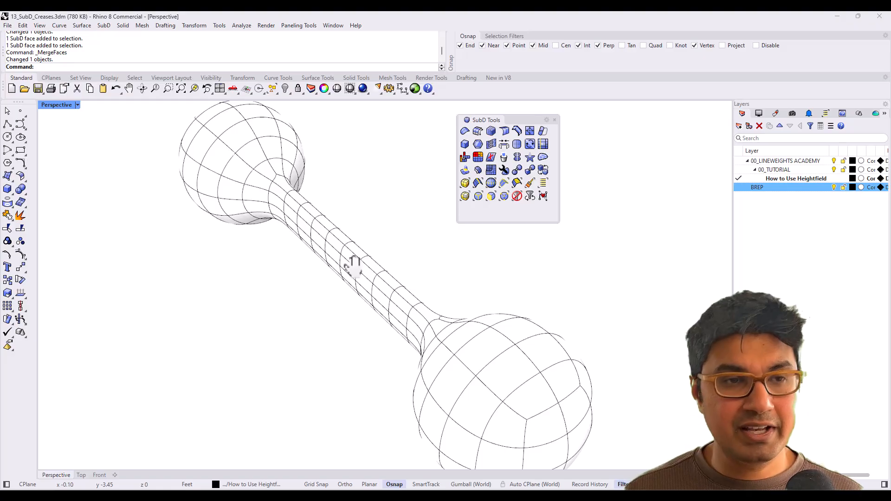
right_drag(404, 334, 417, 349)
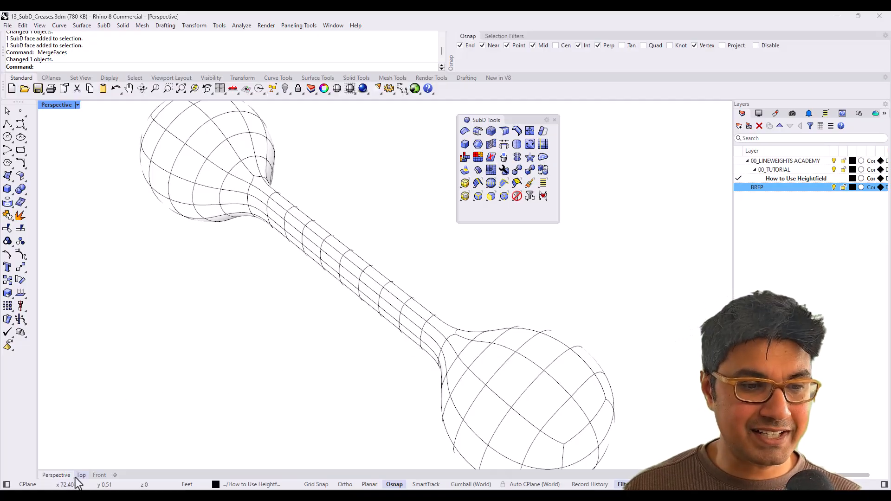
click(100, 475)
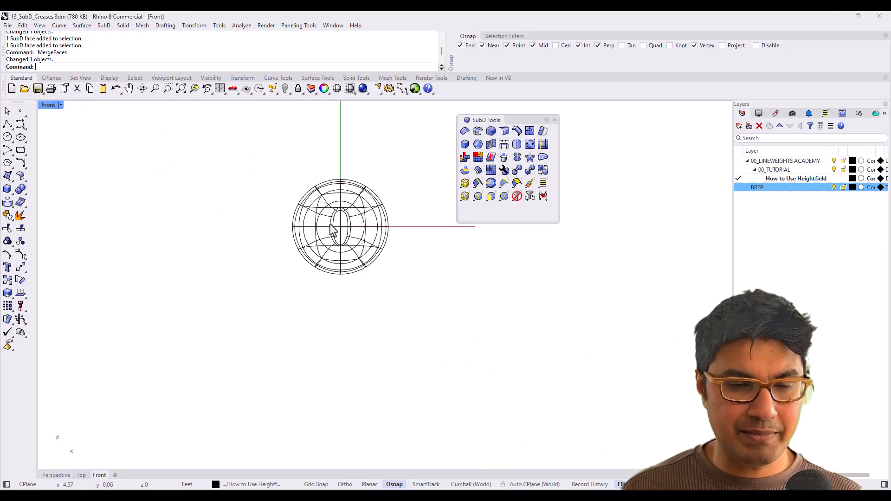
right_drag(336, 219, 347, 256)
scroll(347, 256, up, 2)
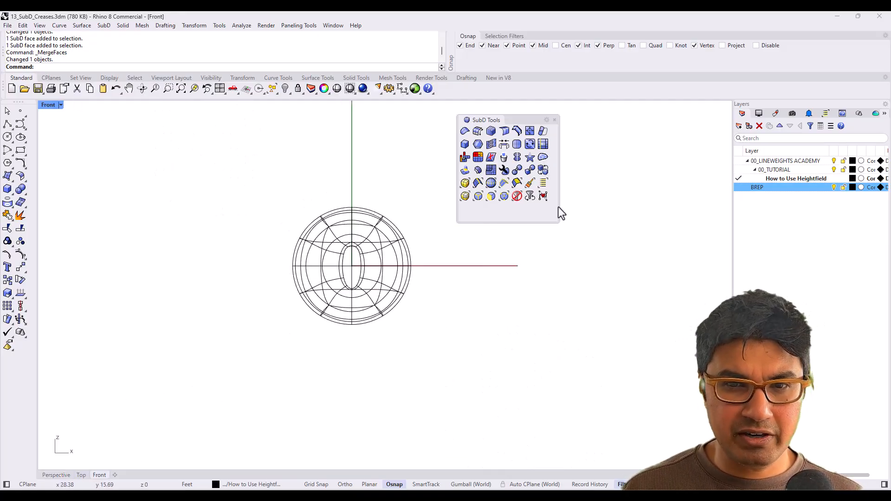
click(516, 158)
click(400, 246)
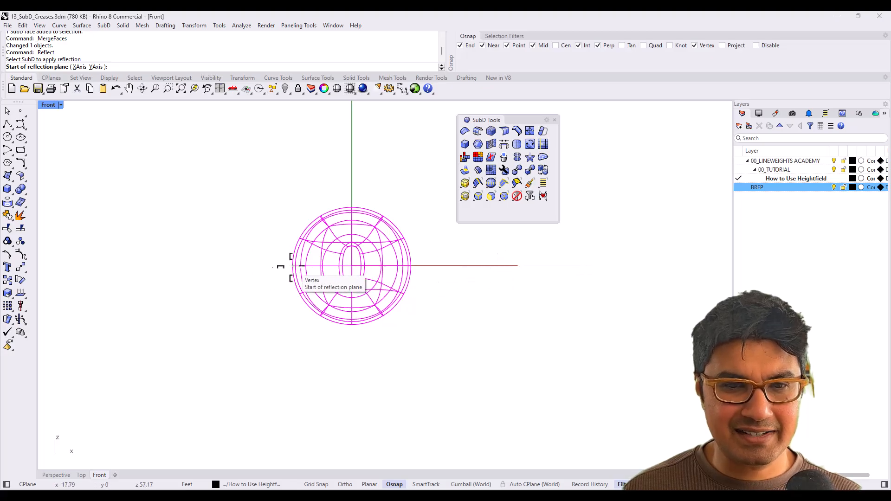
click(80, 67)
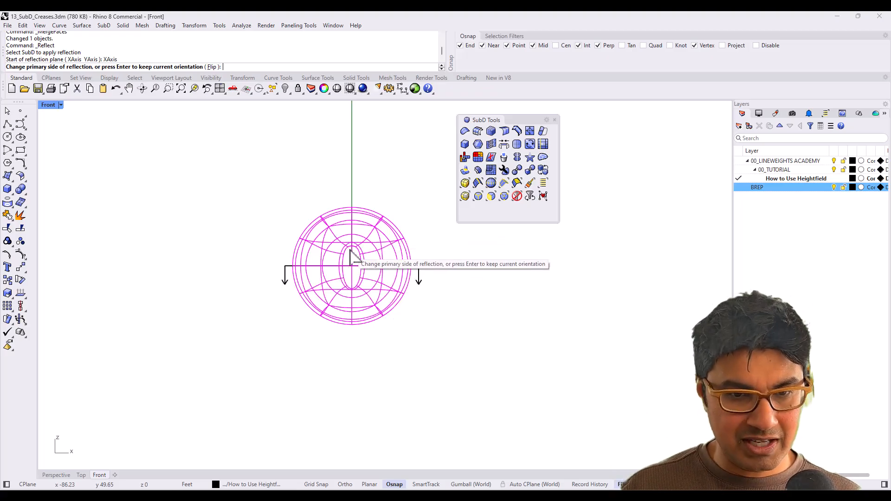
click(212, 67)
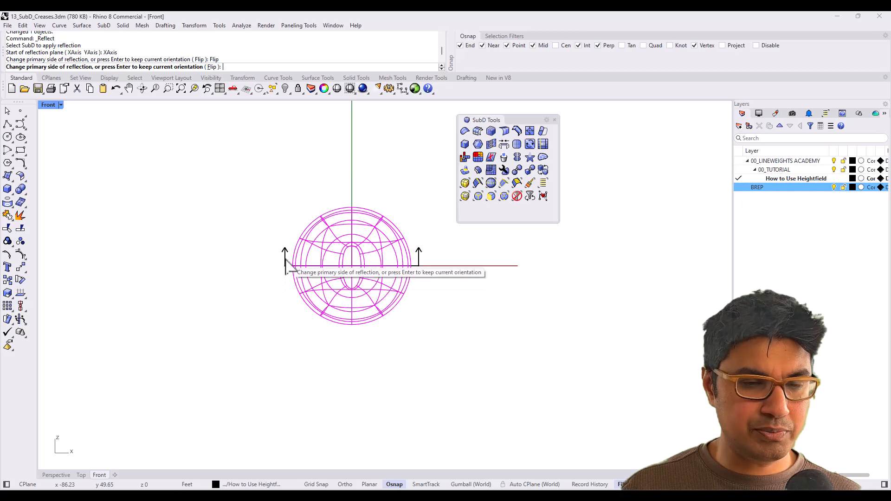
key(Return)
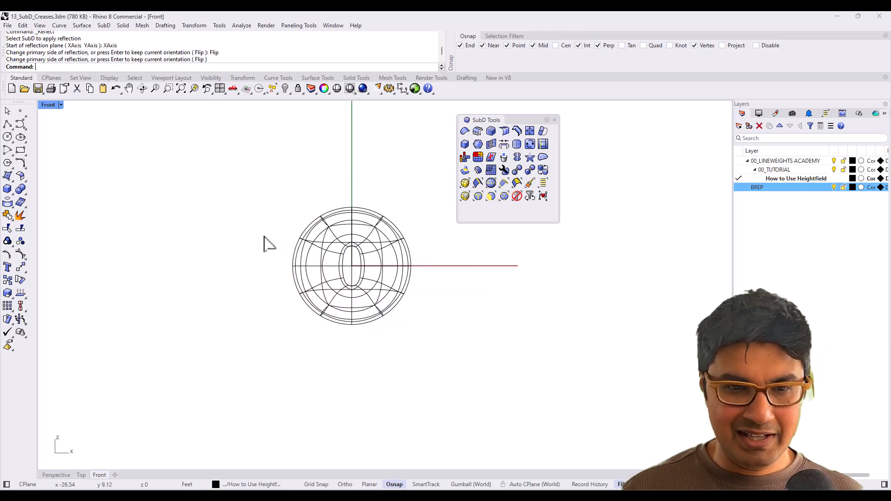
- Turn on the gumball, test the reflection by pulling a middle top face of the handle upward, and undo the move
click(55, 475)
right_drag(345, 317, 354, 210)
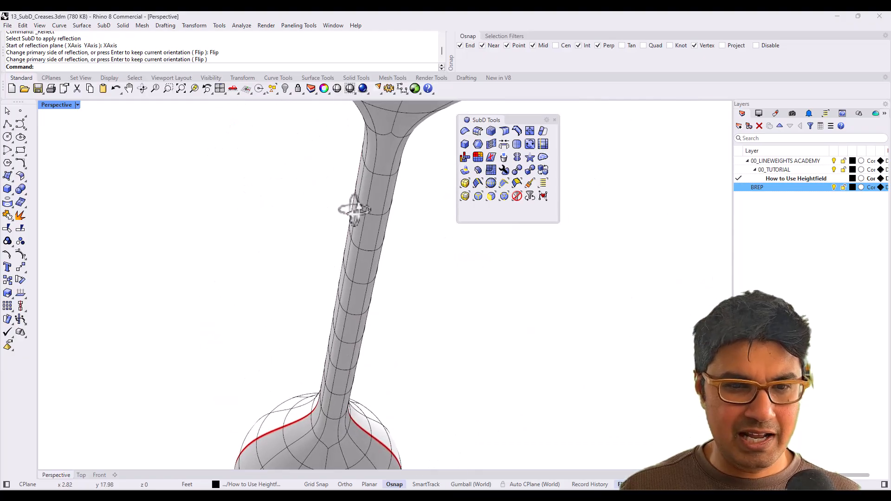
mouse_move(366, 251)
right_down()
mouse_move(391, 242)
mouse_move(419, 342)
mouse_move(368, 257)
right_up()
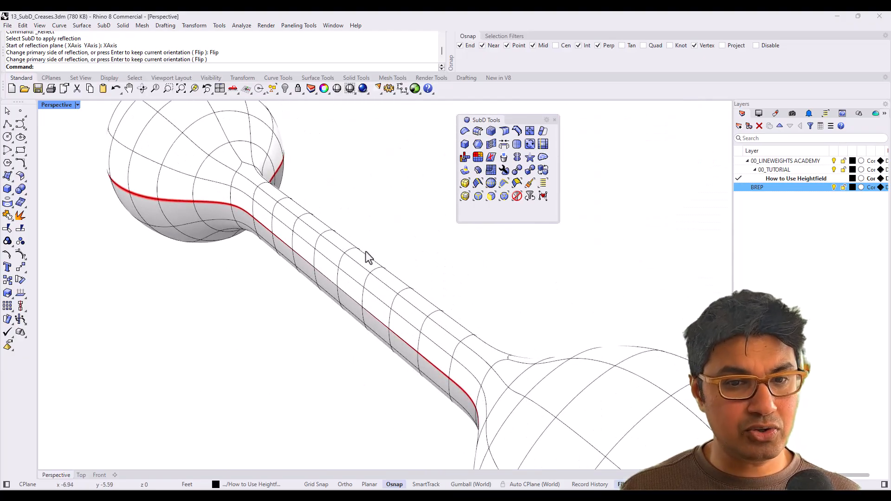
ctrl+shift+click(367, 264)
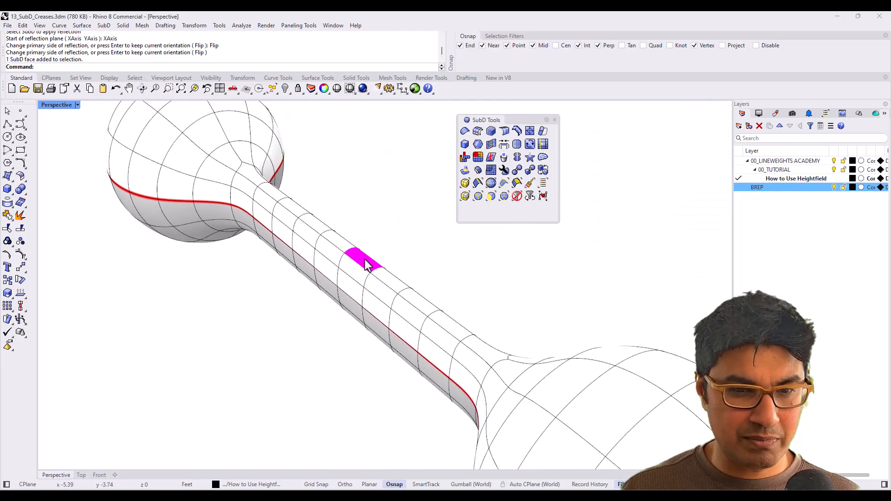
click(450, 483)
drag(362, 231, 362, 185)
right_drag(308, 285, 378, 216)
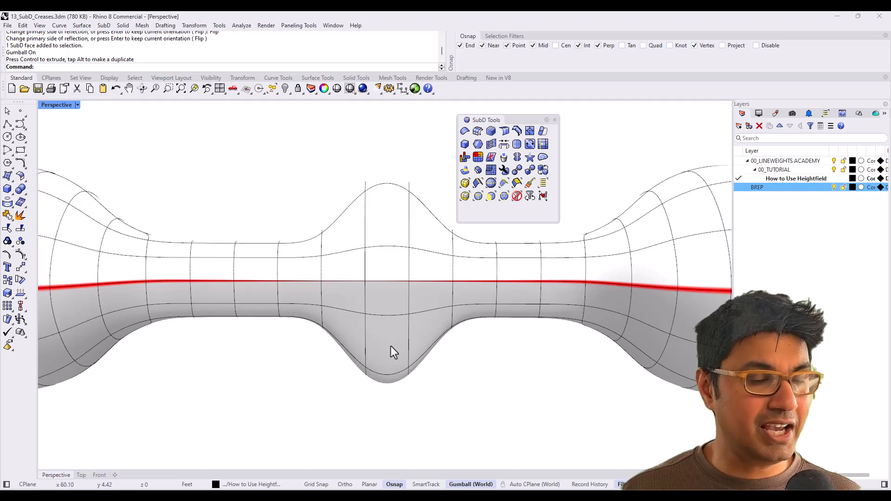
key(ctrl+z)
- Crease both full lengthwise edge loops bordering the dumbbell's merged top strip
right_drag(458, 453, 294, 269)
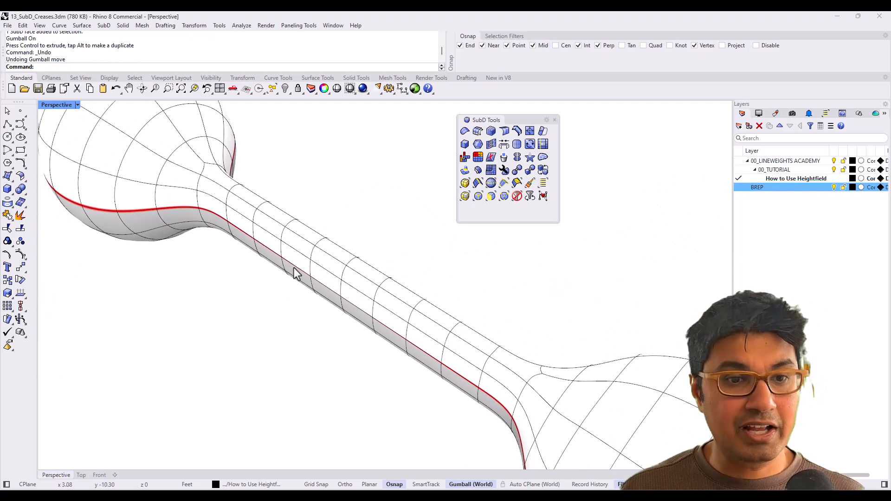
double_click(215, 183)
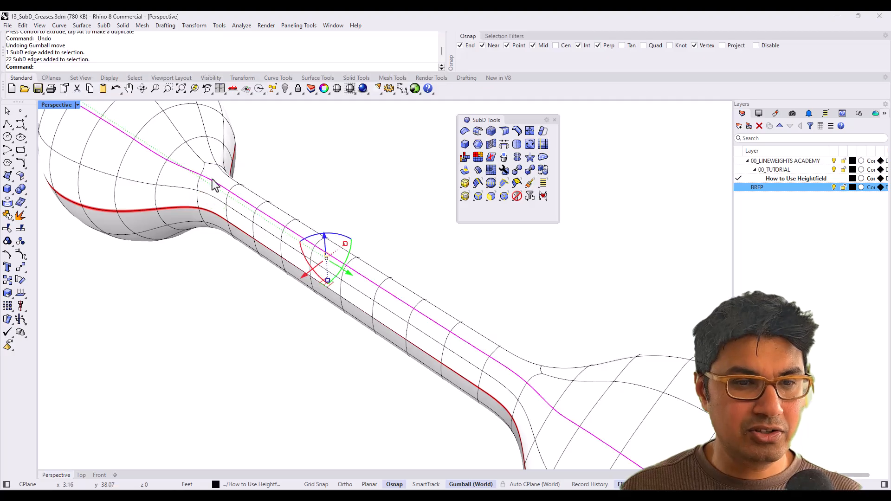
click(503, 135)
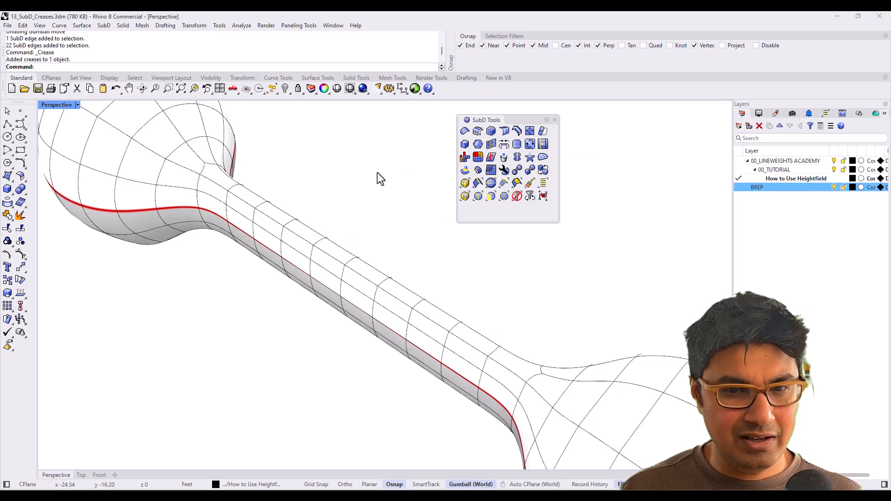
double_click(414, 293)
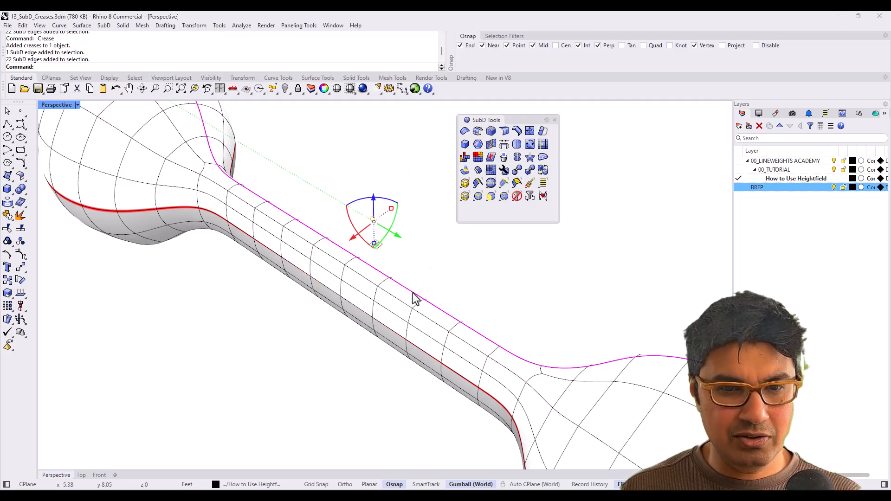
click(504, 132)
- Run an environment map analysis (EMap) on the dumbbell, trying the fluorescent map and returning to the polished silver map
right_drag(533, 310, 480, 275)
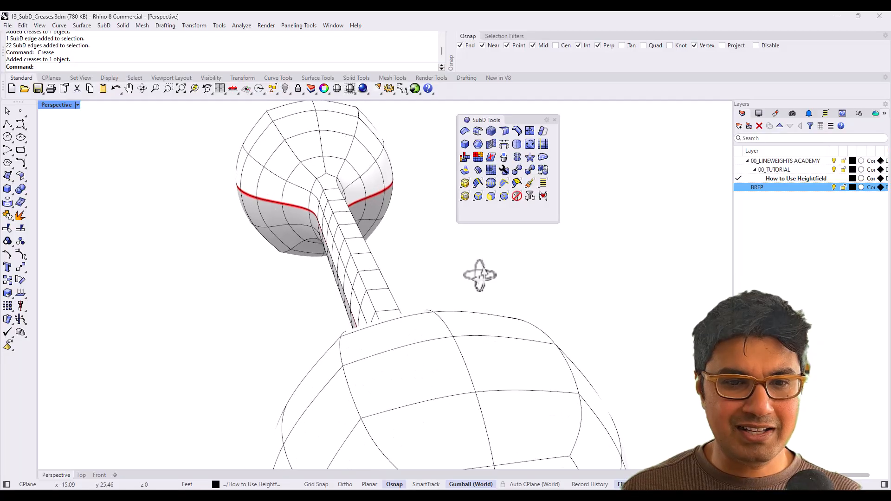
scroll(356, 352, down, 3)
right_drag(358, 353, 374, 349)
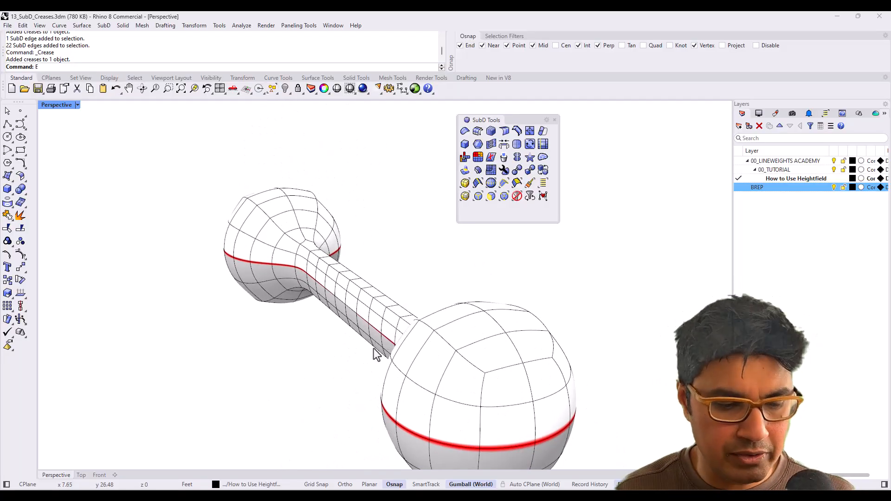
key(Return)
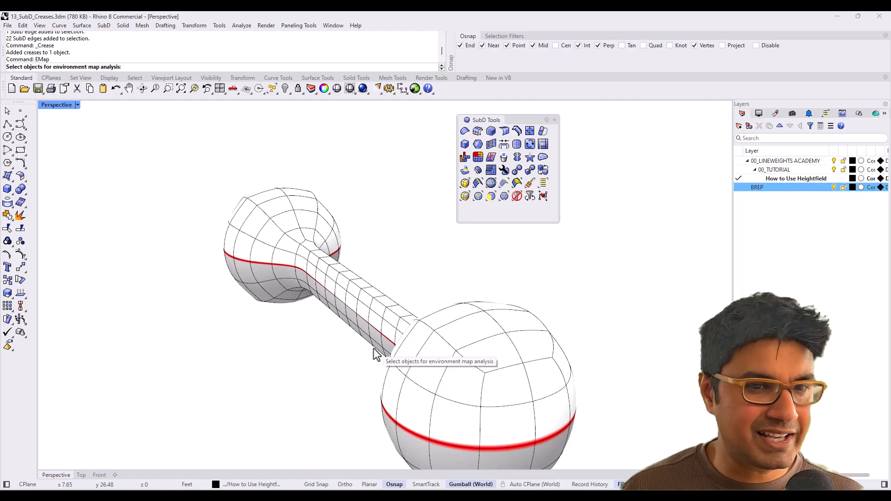
click(518, 348)
key(Return)
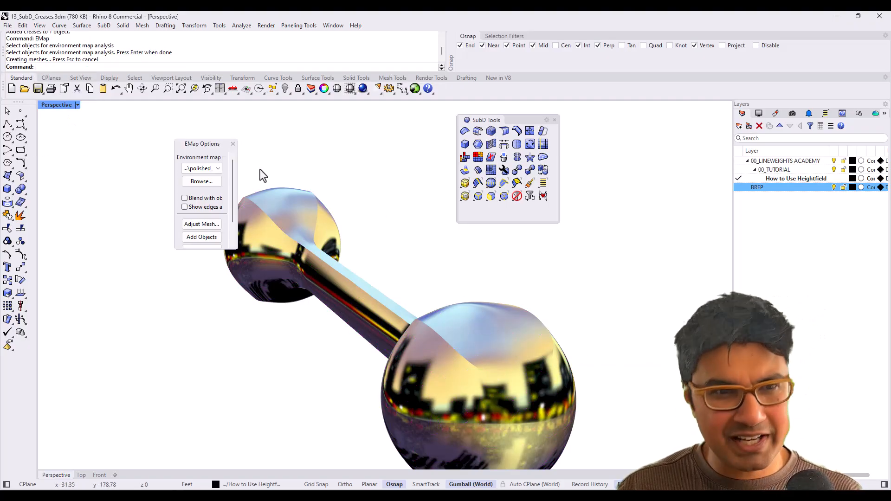
click(210, 168)
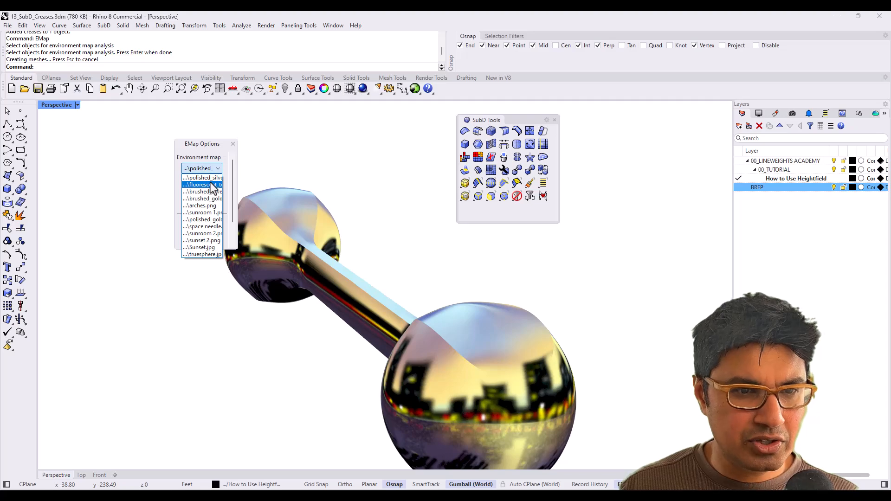
click(213, 185)
click(211, 169)
click(212, 179)
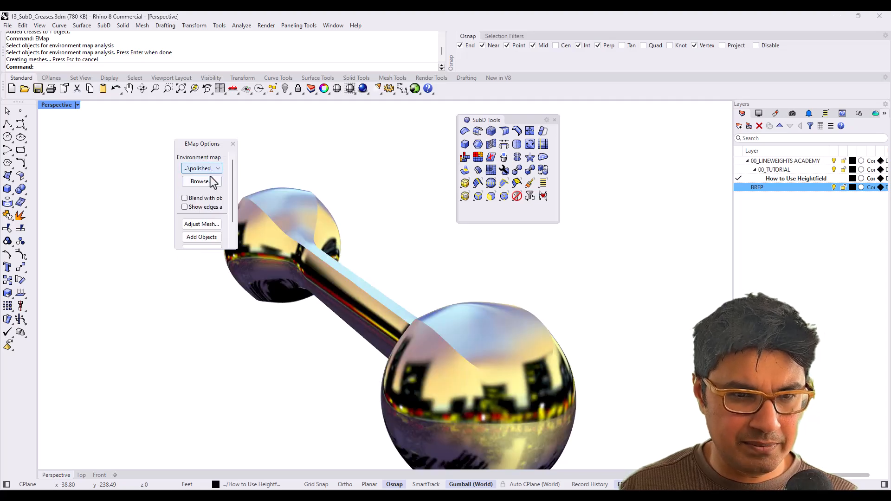
- Examine the reflections where the creases run along the handle and over the ball, and close the environment map analysis
right_drag(389, 264, 494, 299)
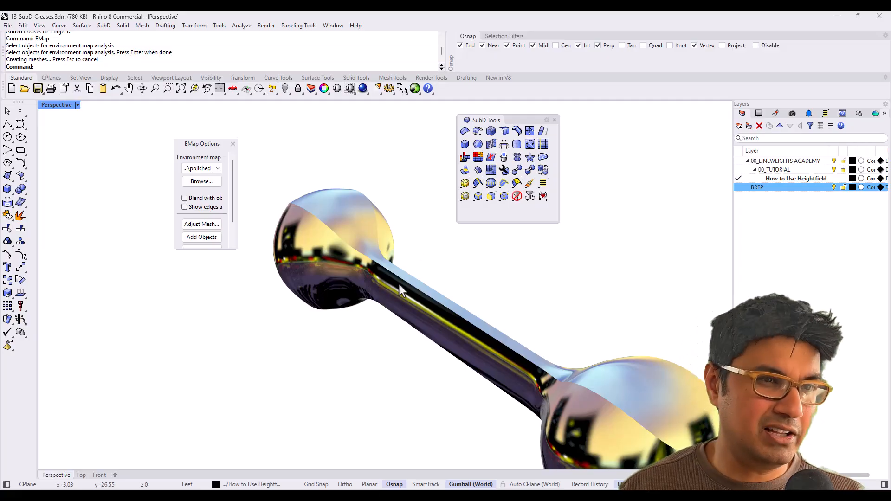
right_drag(342, 293, 320, 227)
scroll(318, 223, up, 4)
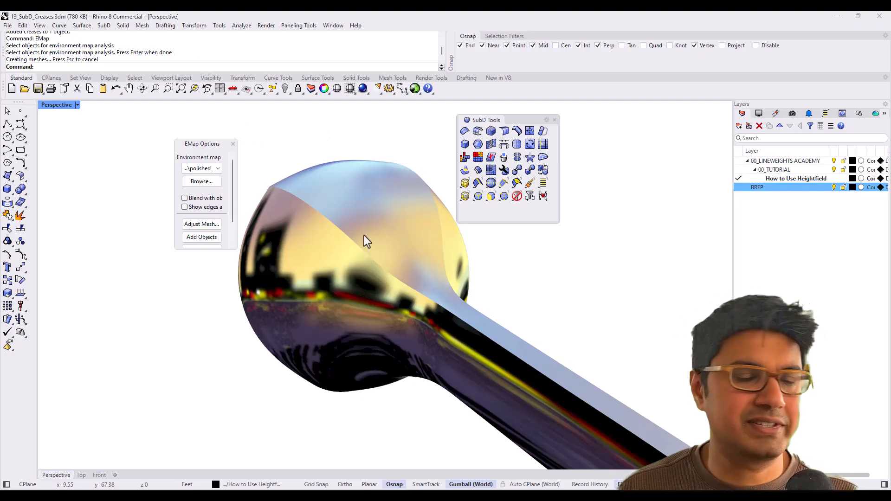
click(233, 144)
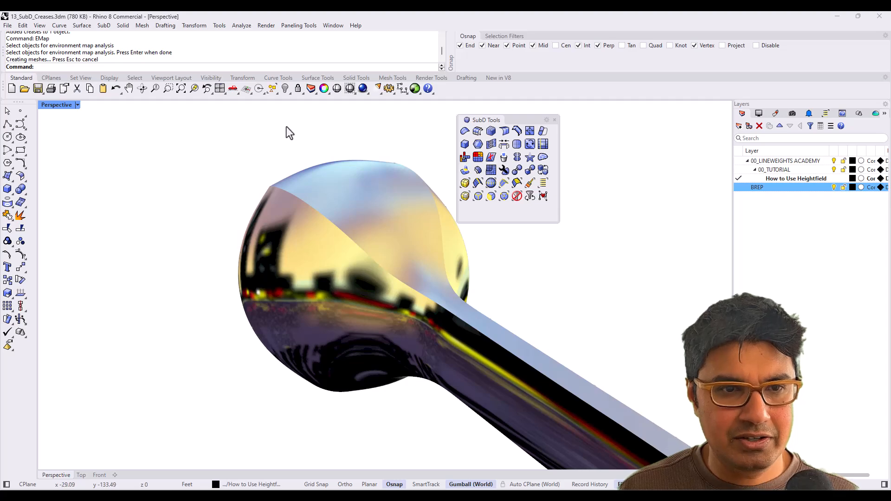
- Undo both full-length creases on the dumbbell
key(ctrl+z)
key(ctrl+z)
click(224, 263)
- Crease one lengthwise edge loop of the top strip along the handle only, leaving out its edges over both balls
scroll(409, 295, down, 3)
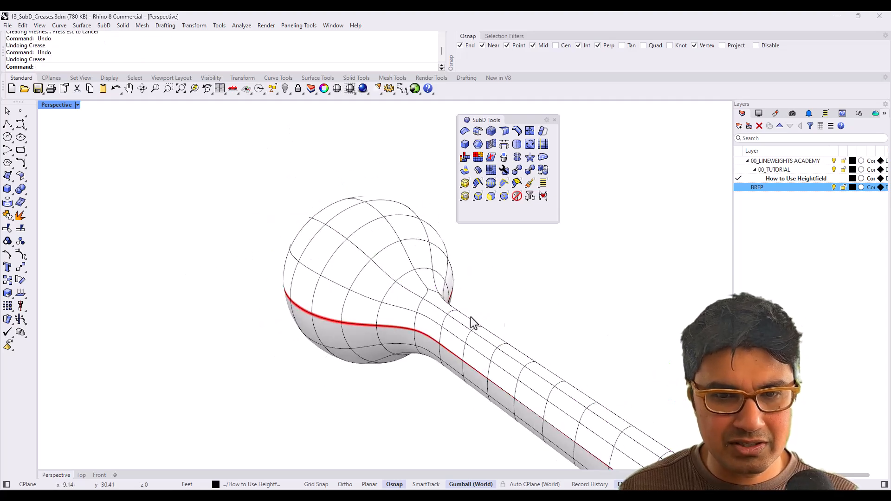
shift+right_drag(519, 324, 411, 218)
right_drag(362, 233, 447, 223)
double_click(243, 247)
scroll(243, 247, down, 5)
right_drag(366, 308, 388, 266)
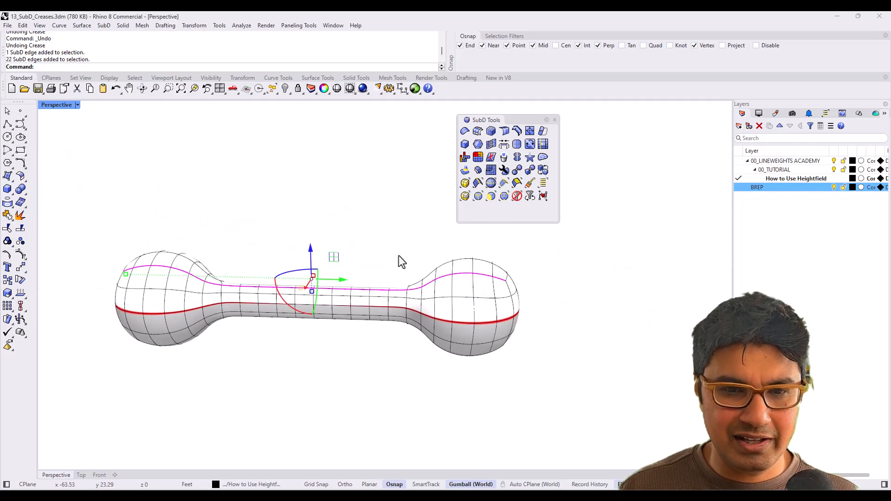
ctrl+drag(450, 291, 589, 386)
ctrl+drag(95, 223, 218, 380)
right_drag(323, 214, 363, 214)
click(504, 144)
- Run the environment map analysis on the dumbbell again and examine how the handle crease ends at the ball
scroll(268, 244, up, 3)
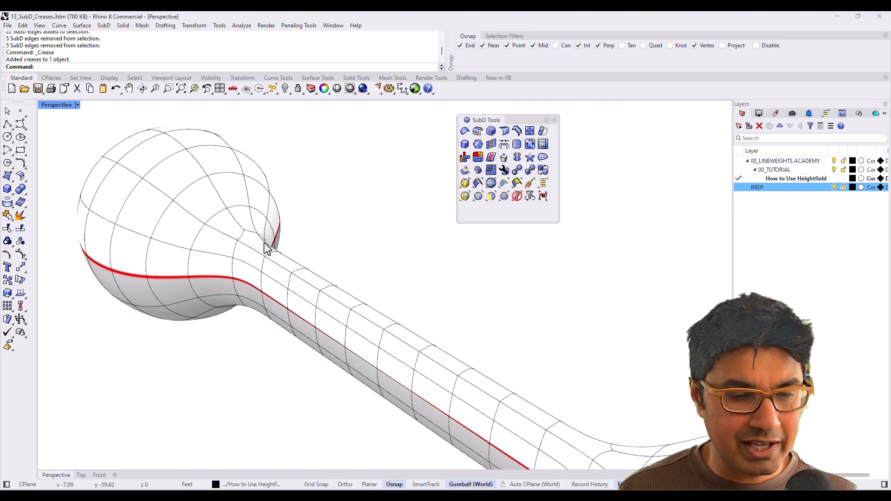
key(Return)
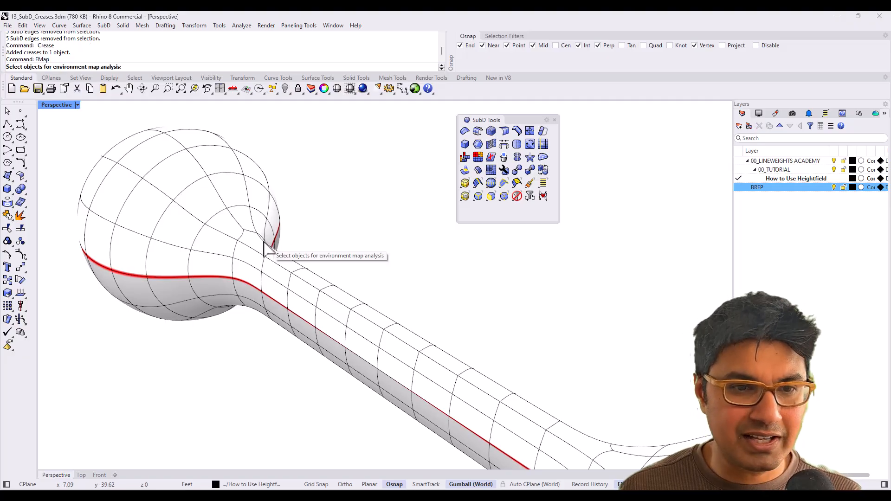
click(267, 249)
key(Return)
shift+right_drag(328, 218, 337, 288)
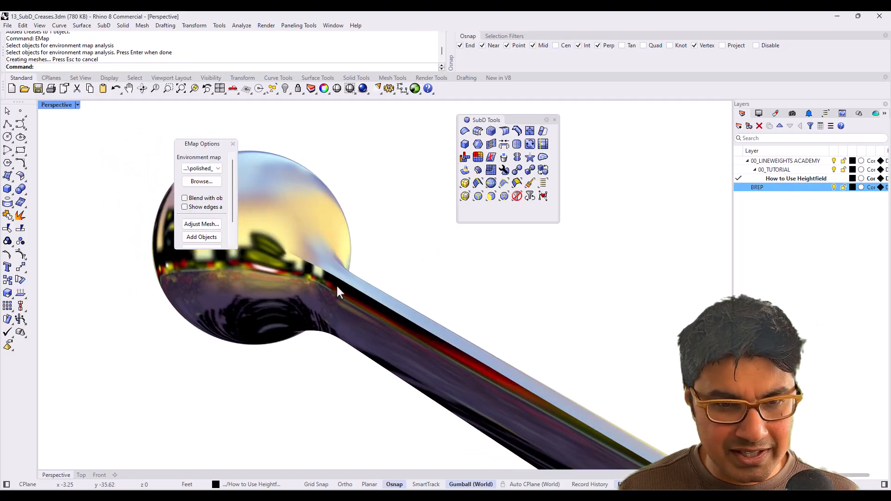
scroll(325, 283, up, 3)
shift+right_drag(292, 269, 419, 323)
mouse_move(345, 291)
right_down()
mouse_move(344, 259)
mouse_move(348, 312)
mouse_move(347, 296)
right_up()
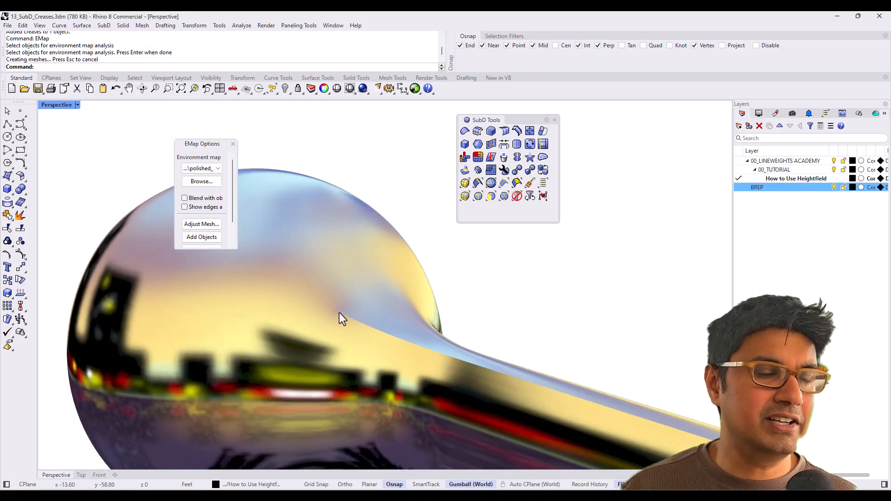
right_drag(339, 313, 380, 326)
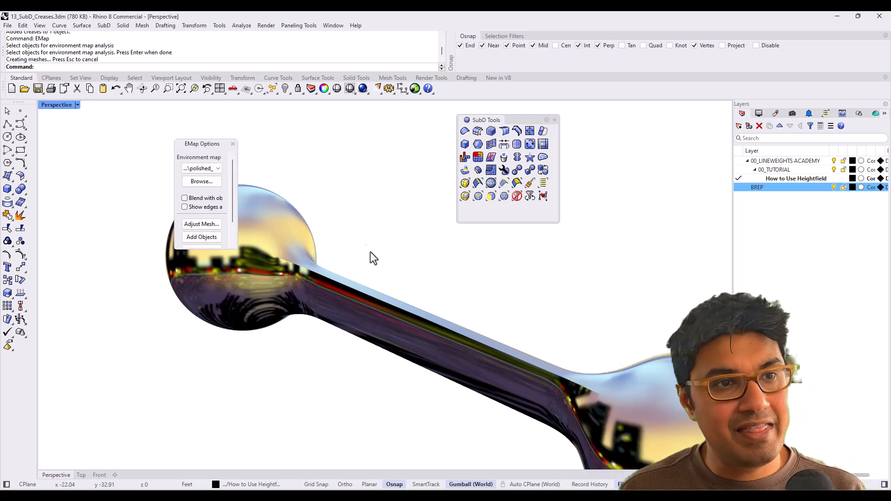
- Close the environment map analysis and undo the handle-only crease
click(233, 145)
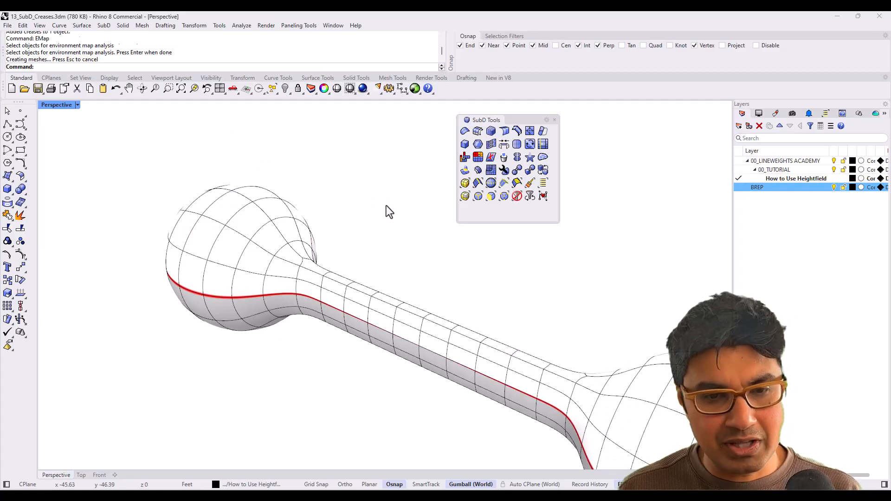
key(ctrl+z)
shift+right_drag(391, 252, 350, 300)
- Select both full lengthwise edge chains bordering the top strip, from one ball across the handle to the other
ctrl+shift+click(349, 285)
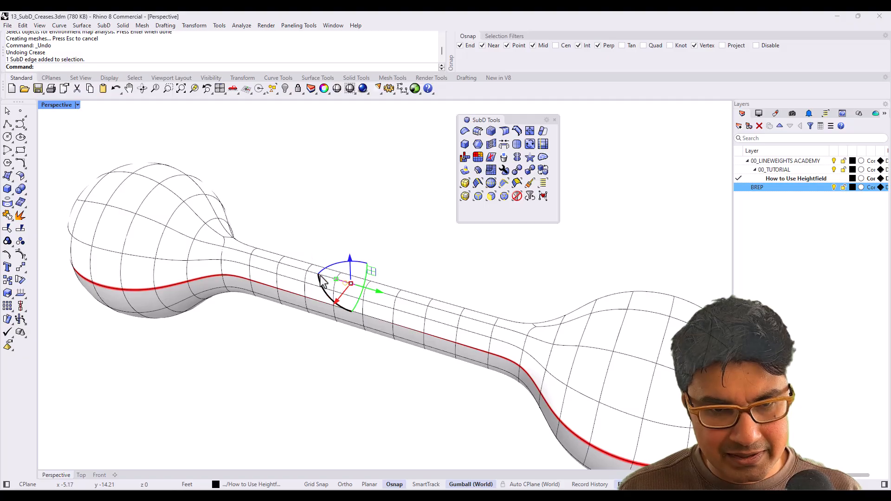
ctrl+shift+double_click(327, 281)
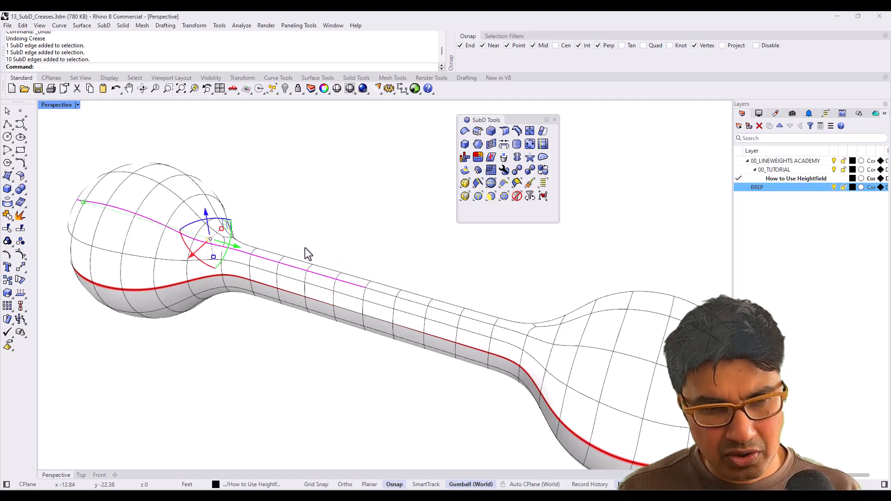
right_drag(309, 253, 318, 302)
ctrl+shift+click(298, 246)
ctrl+shift+double_click(329, 254)
right_drag(381, 288, 371, 311)
ctrl+shift+click(419, 288)
ctrl+shift+double_click(420, 287)
scroll(342, 285, up, 4)
ctrl+shift+double_click(328, 271)
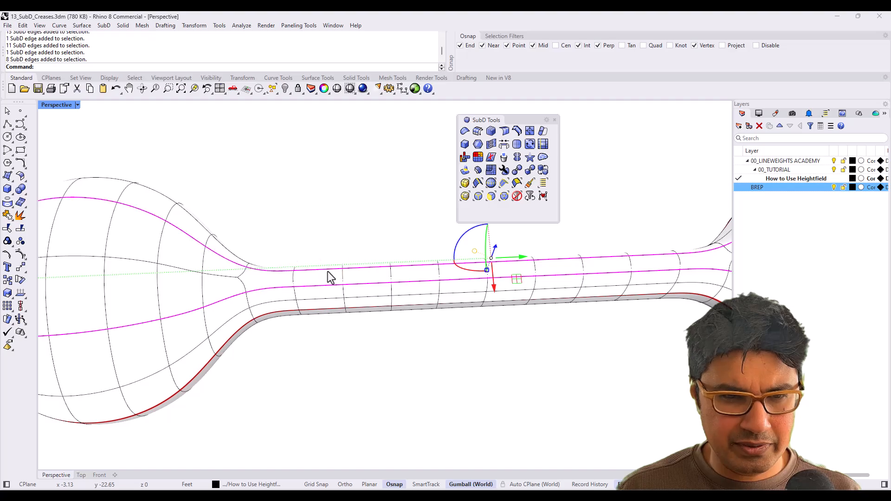
- Remove the edges over the outer parts of both balls from the selection, keeping the handle edges and short run-outs
scroll(328, 271, down, 5)
mouse_move(329, 275)
right_down()
mouse_move(367, 239)
mouse_move(342, 255)
mouse_move(352, 244)
mouse_move(330, 288)
right_up()
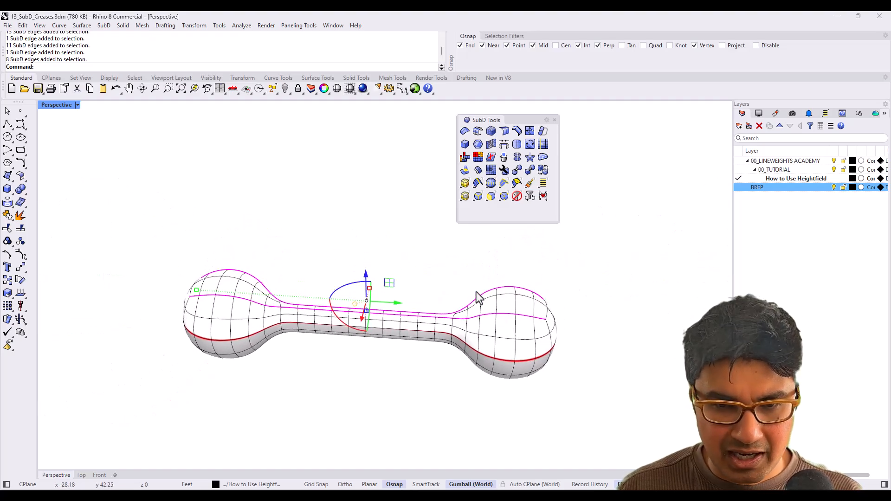
right_drag(475, 298, 477, 278)
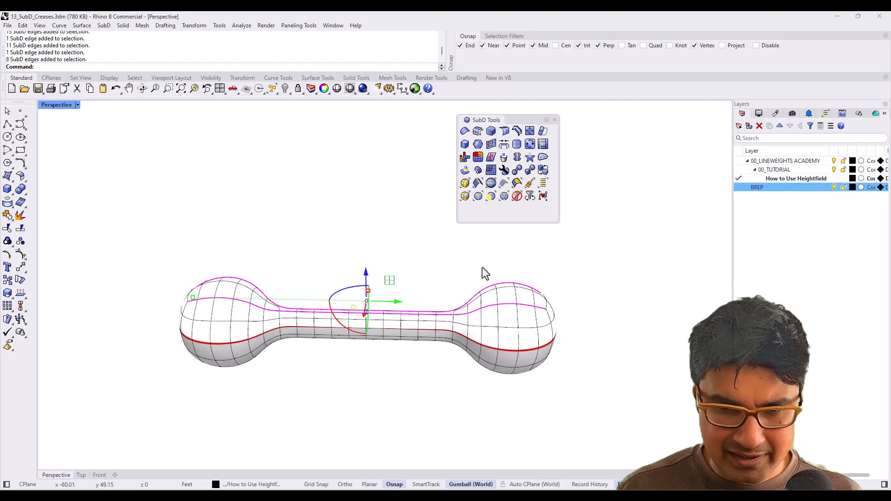
ctrl+drag(474, 266, 604, 358)
shift+right_drag(302, 325, 354, 259)
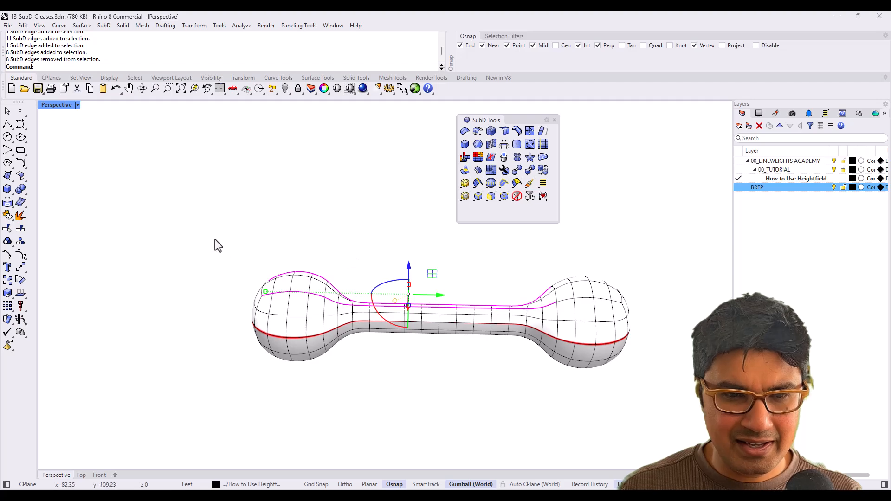
drag(215, 239, 334, 346)
right_drag(334, 346, 360, 278)
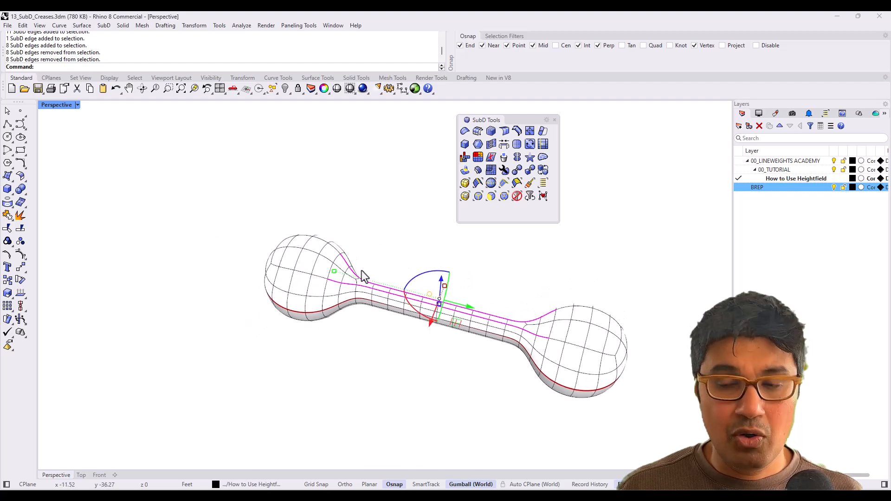
- Save the selected edges as a named selection called "Top Sub Edges"
click(884, 113)
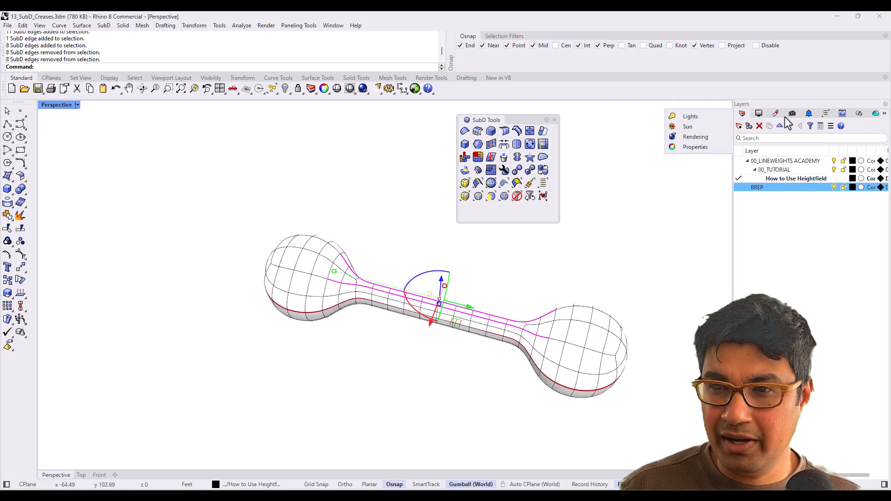
click(826, 113)
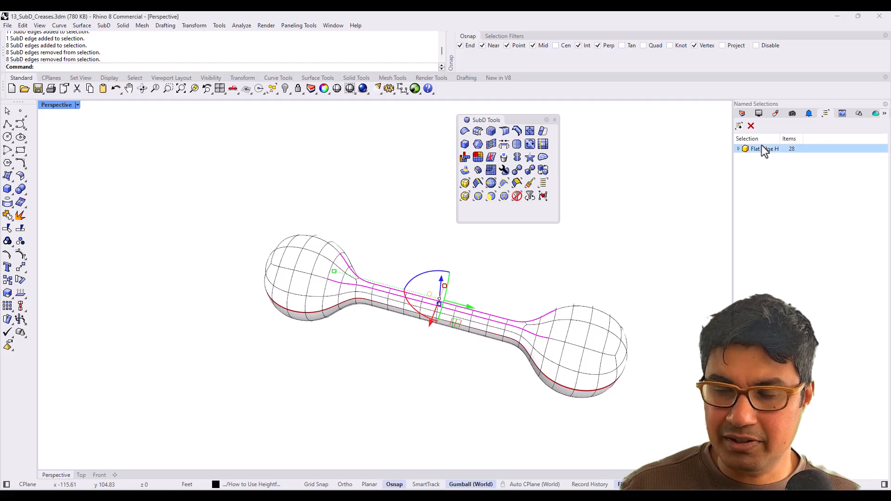
click(739, 126)
text(Top Sub Edges)
key(Return)
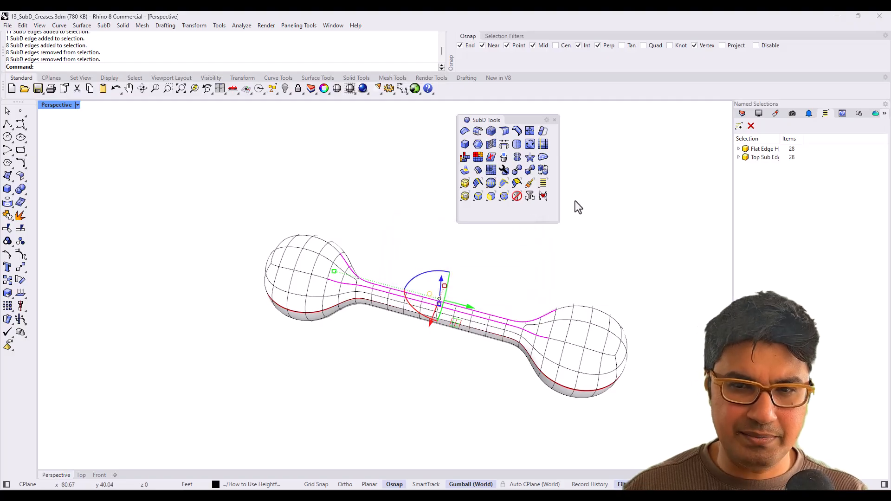
- Recall the "Top Sub Edges" named selection and start a SubD crease on its two edge chains
click(556, 267)
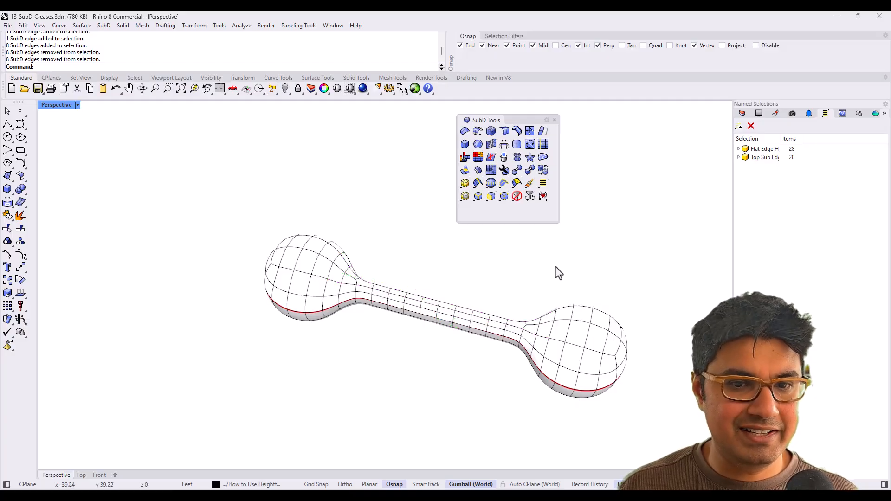
click(763, 158)
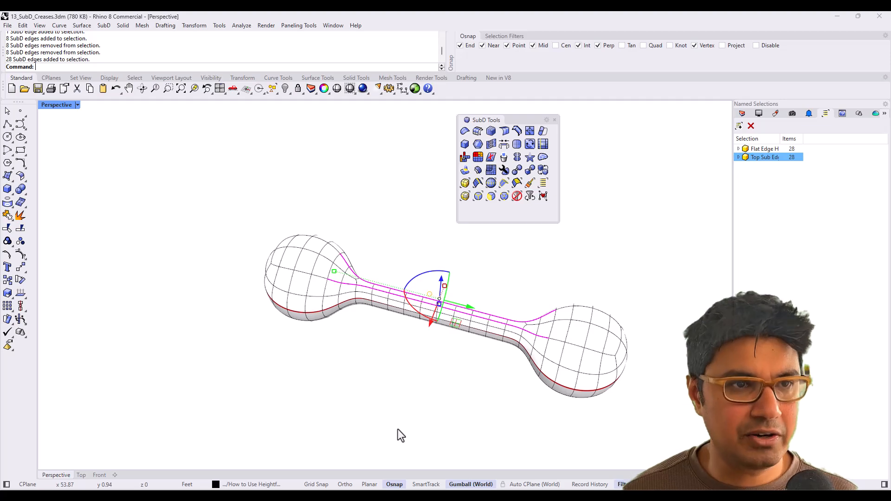
click(504, 132)
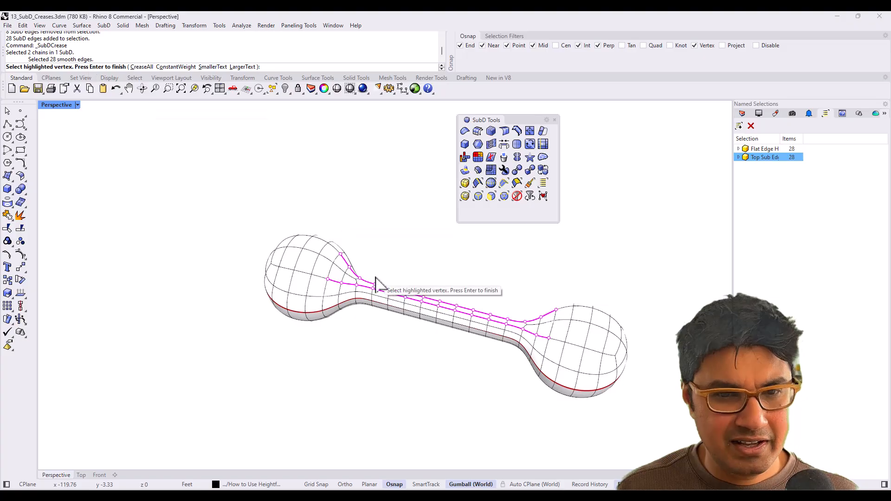
- Set the crease weight to 0 at the far chain's end vertex on the left-hand ball
scroll(367, 297, up, 5)
shift+right_drag(451, 309, 341, 269)
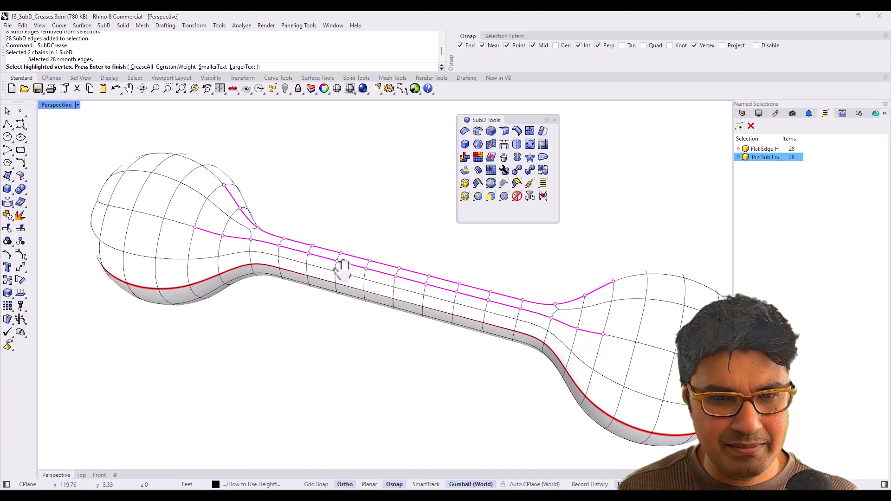
click(223, 185)
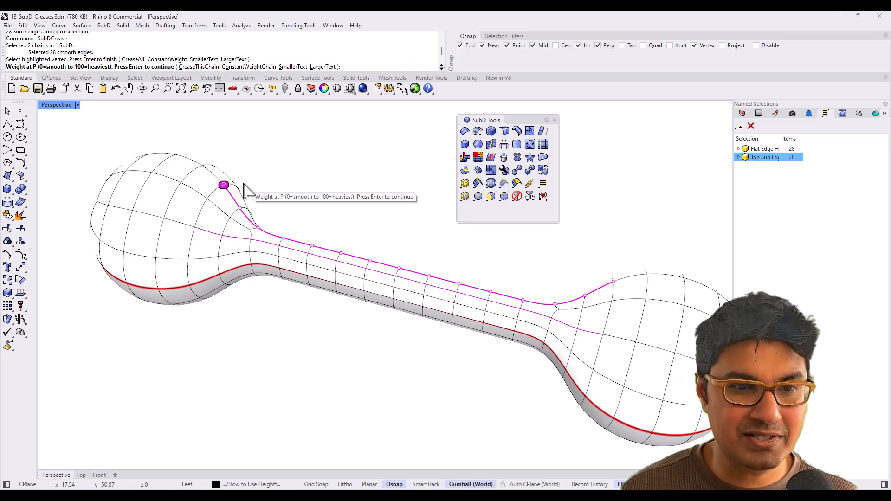
text(0)
key(Return)
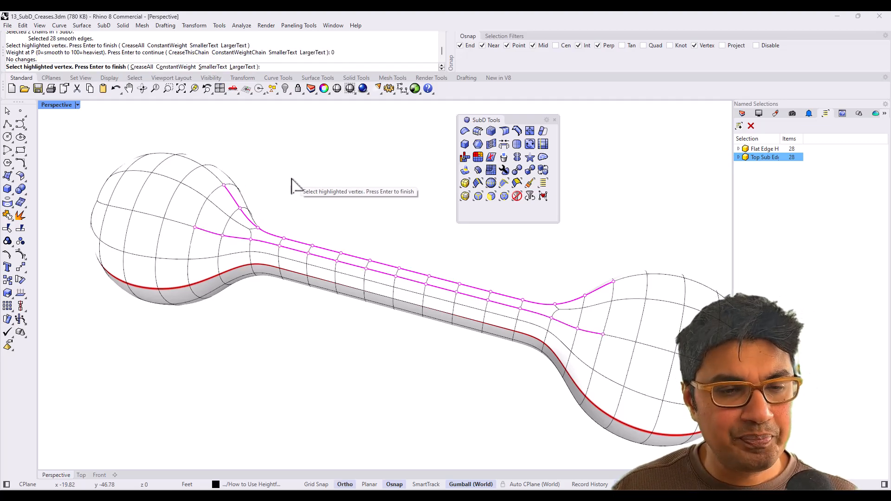
- Switch the viewport to the Blue display mode while the crease command is active
shift+right_drag(293, 189, 342, 221)
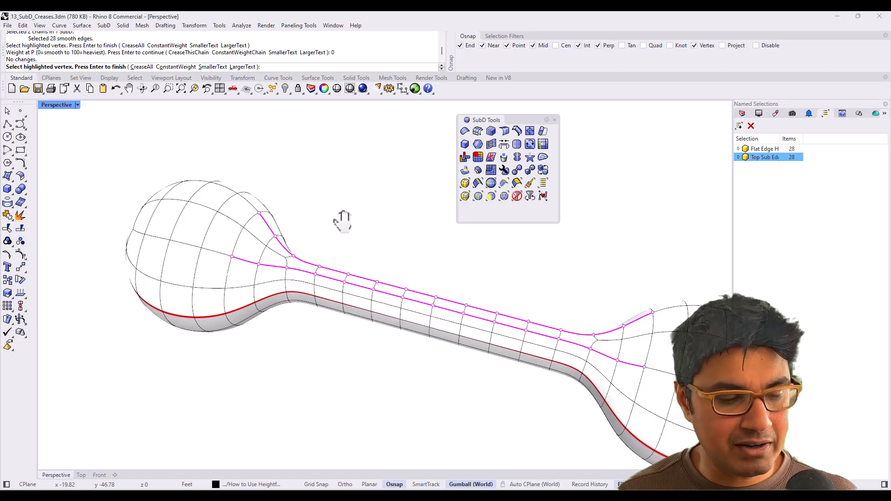
key(ctrl+alt+b)
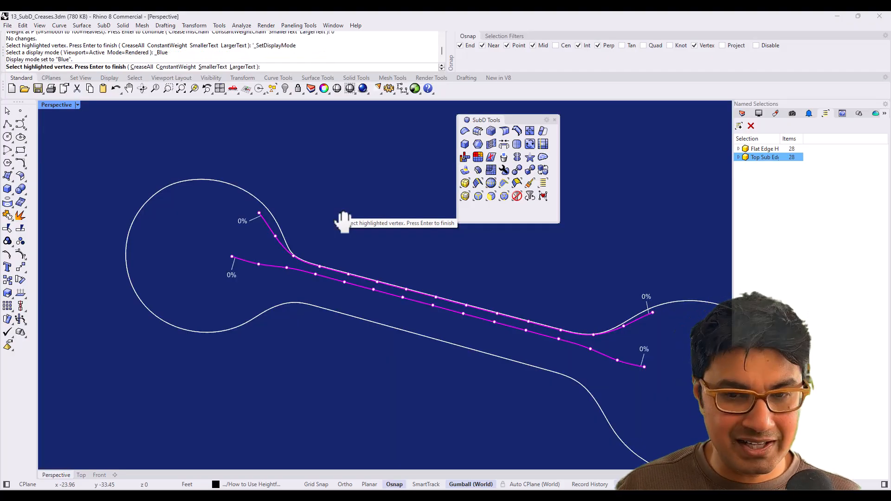
right_drag(415, 280, 364, 229)
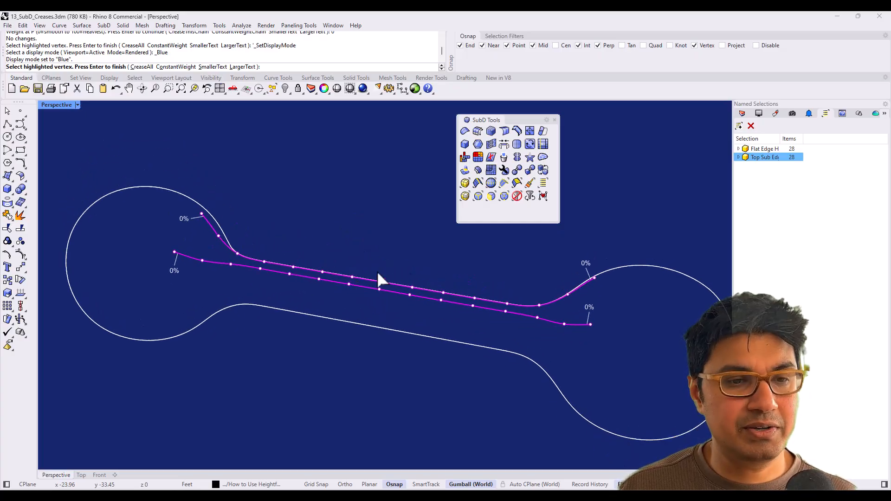
right_drag(246, 295, 291, 295)
- Set the crease weight to 100 at the mid-handle vertex of both edge chains
click(369, 290)
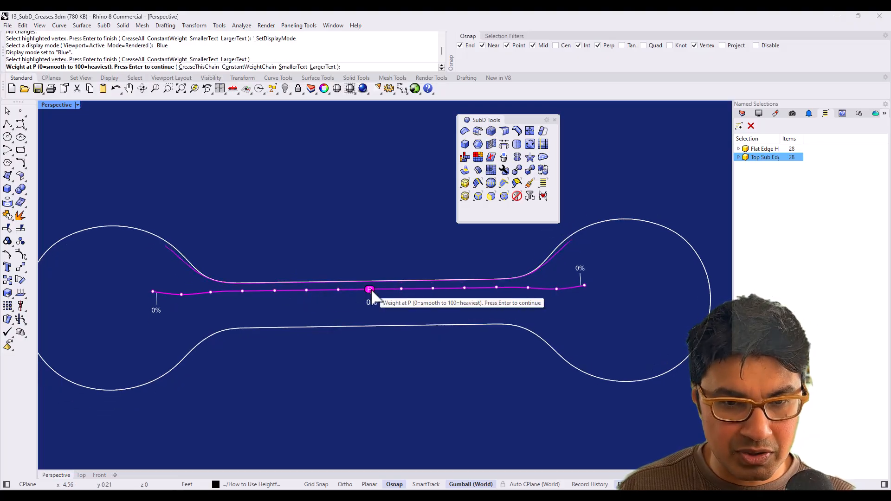
key(Return)
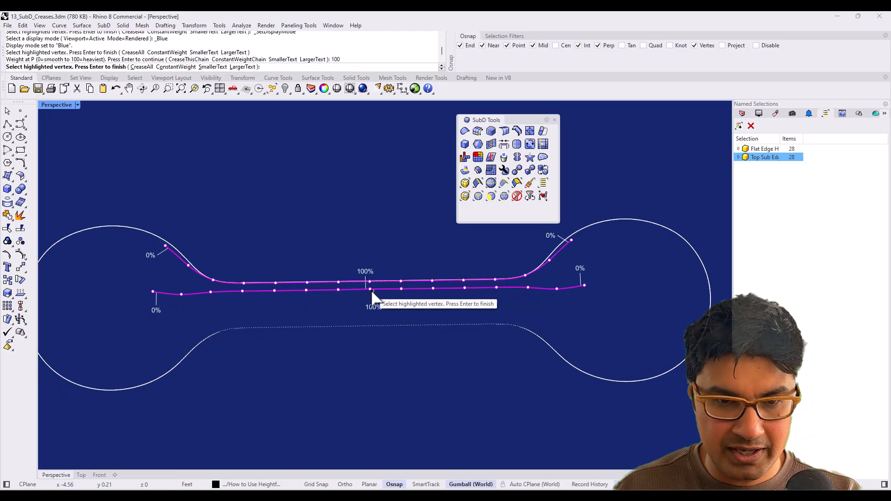
mouse_move(385, 310)
right_down()
mouse_move(390, 294)
mouse_move(388, 310)
right_up()
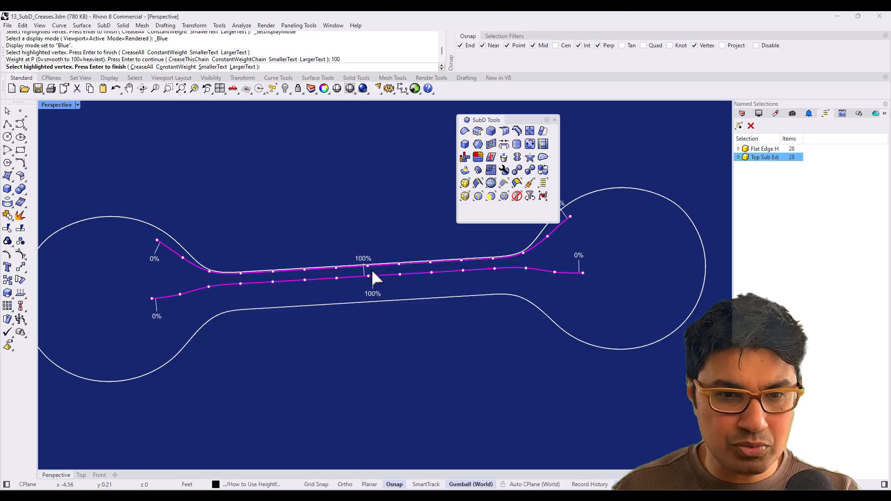
click(367, 265)
key(Return)
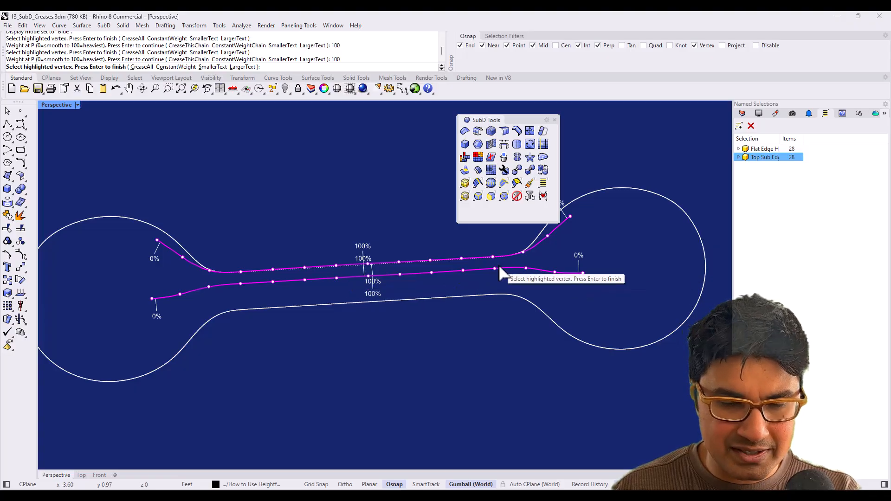
- Check the interpolated crease weights at successive near-chain vertices from the handle's middle out towards the right-hand ball
click(431, 273)
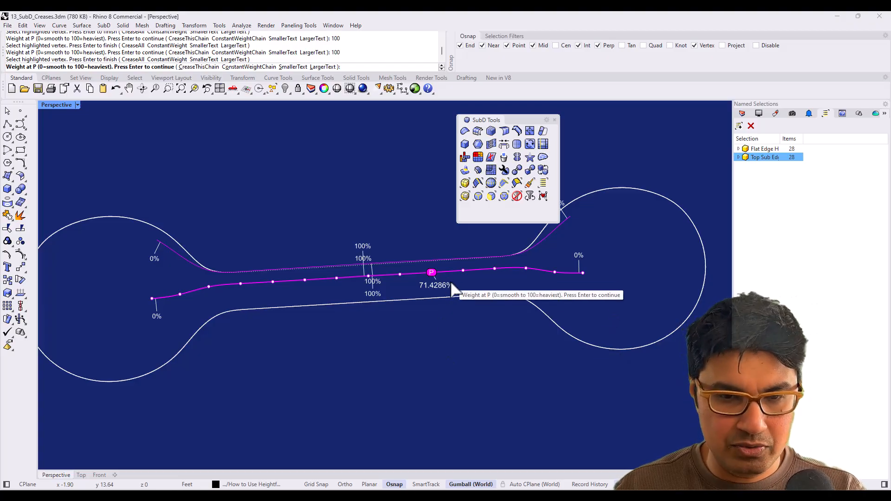
click(465, 278)
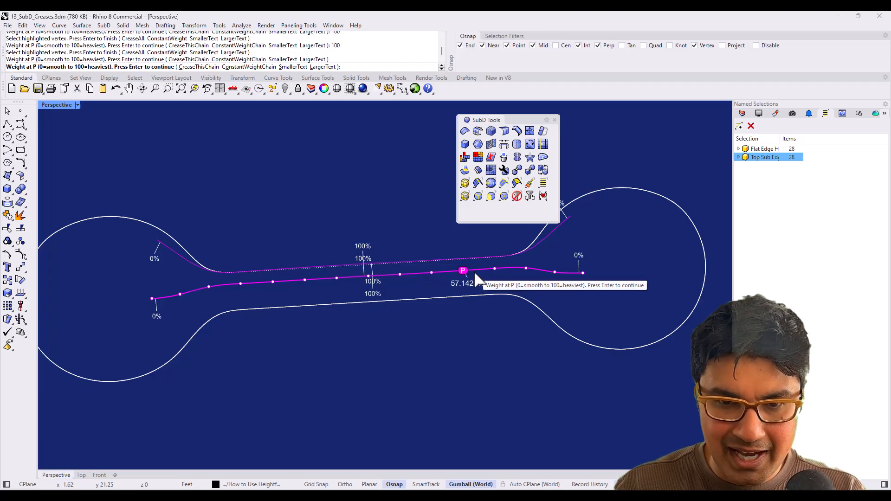
click(496, 278)
click(525, 279)
click(555, 282)
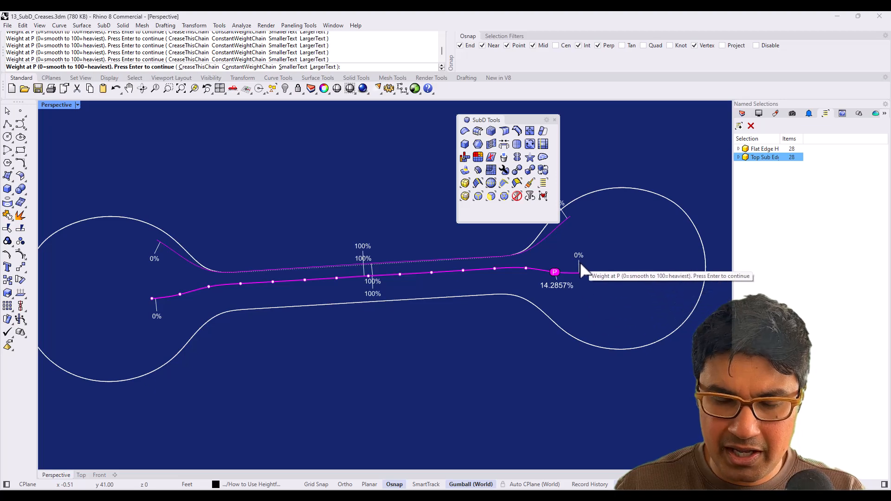
mouse_move(354, 295)
right_down()
mouse_move(388, 292)
mouse_move(382, 308)
mouse_move(372, 268)
right_up()
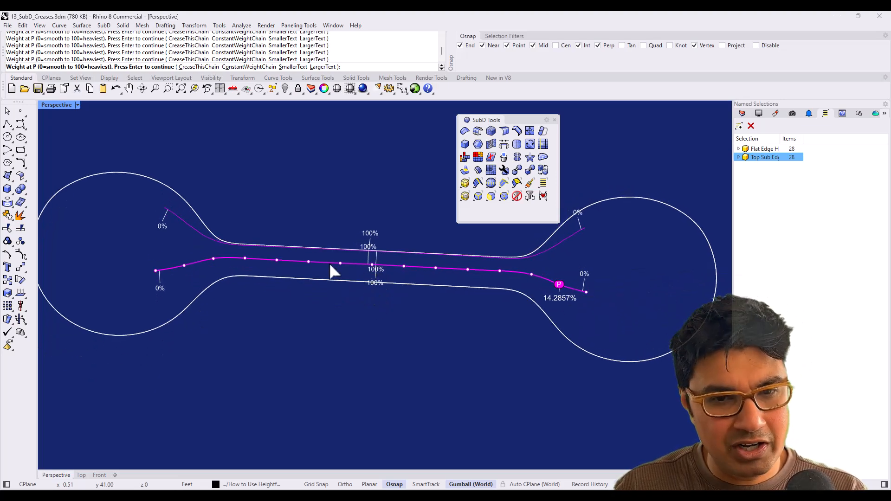
- Set the crease weight to 100 at the near chain's first two vertices beyond the middle, towards the right-hand ball
click(403, 272)
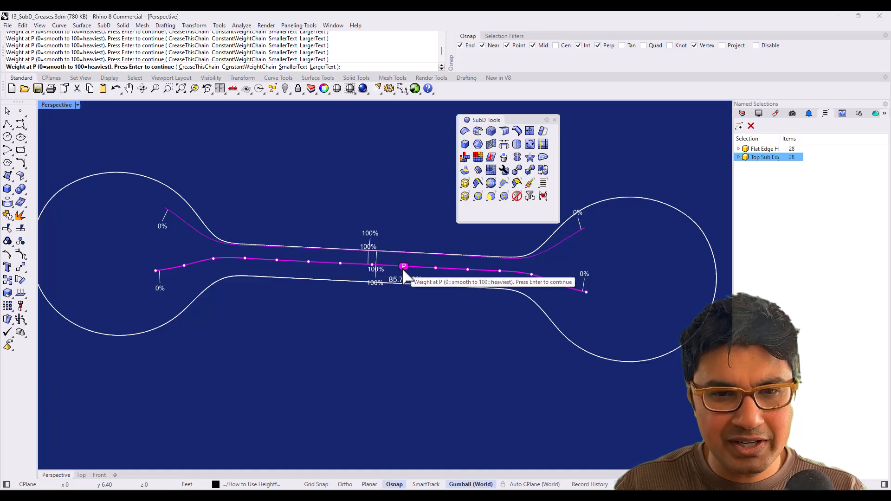
text(100)
key(Return)
click(437, 274)
text(100)
key(Return)
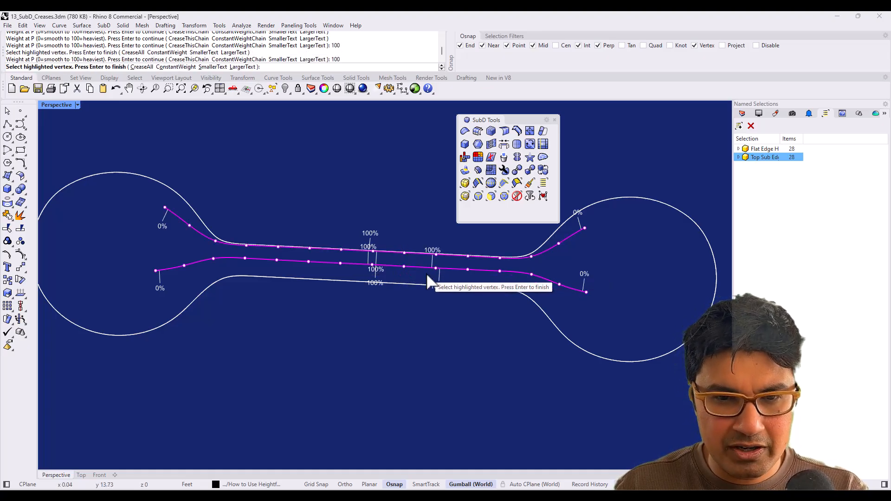
- Set the crease weight to 100 at the near chain's first two vertices from the middle towards the left-hand ball
click(341, 272)
text(1)
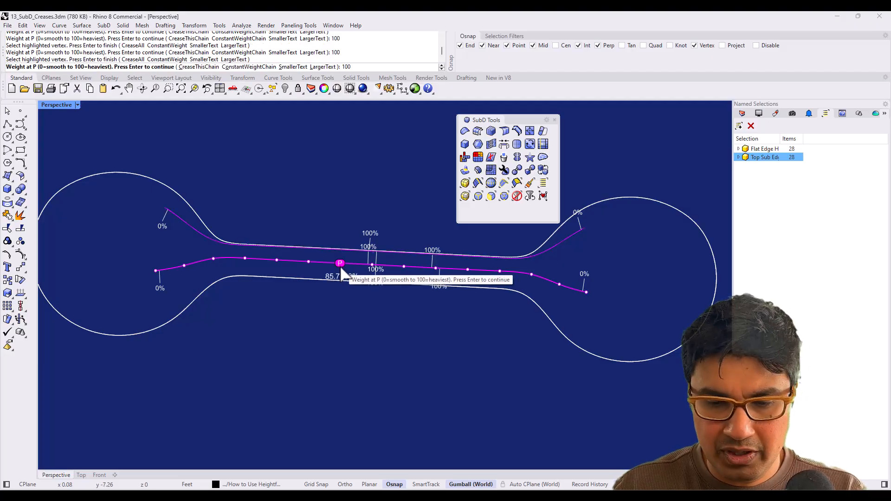
text(00)
key(Return)
click(308, 263)
text(10)
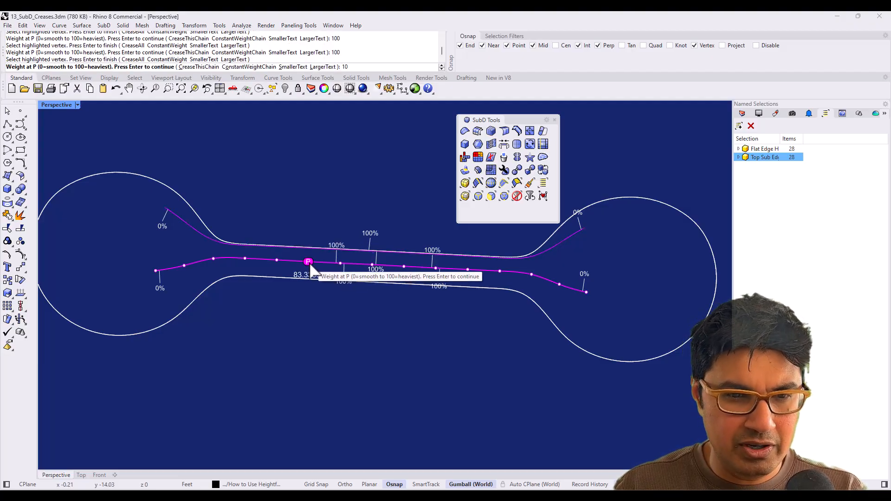
text(0)
key(Return)
- Set the crease weight to 100 at the far chain's two vertices between the middle and the left-hand ball, matching the near chain
click(310, 249)
text(100)
key(Return)
click(341, 251)
text(1)
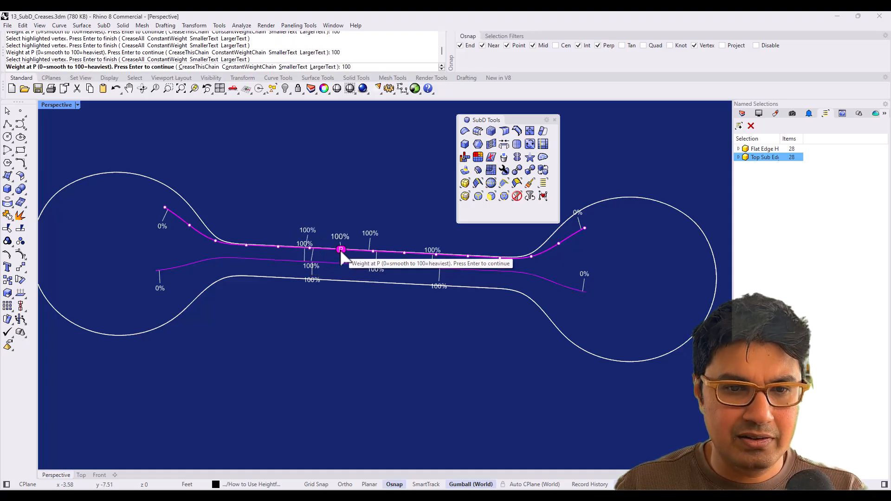
key(Return)
- Set the crease weight to 100 at the far chain's first two vertices from the middle towards the right-hand ball
click(405, 254)
text(100)
key(Return)
click(434, 245)
click(436, 233)
click(435, 245)
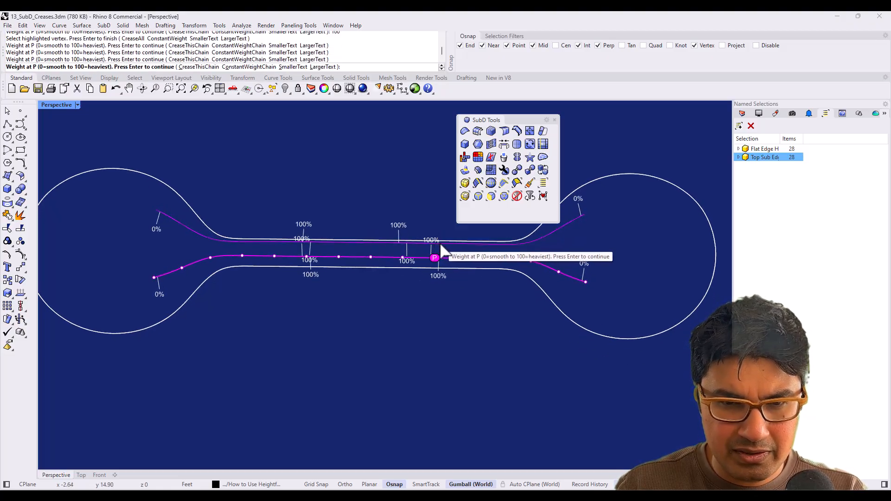
click(441, 245)
click(444, 247)
click(447, 244)
mouse_move(445, 230)
right_down()
mouse_move(447, 262)
mouse_move(439, 228)
right_up()
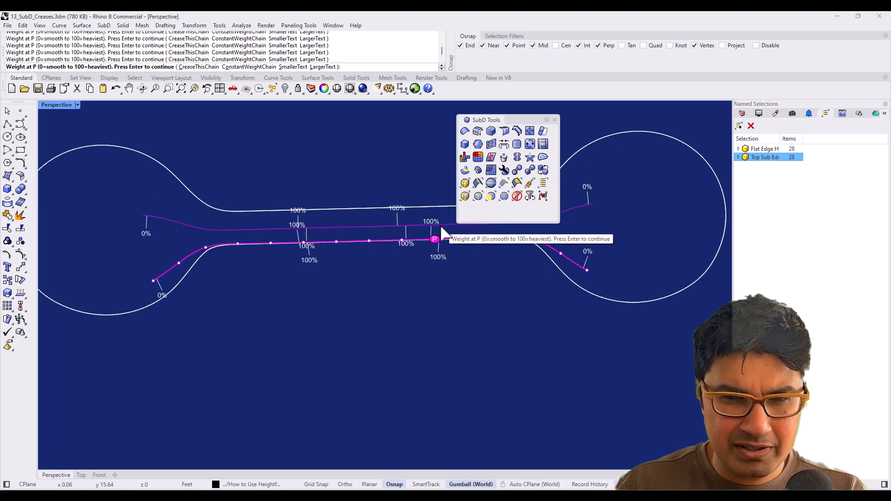
scroll(445, 230, up, 5)
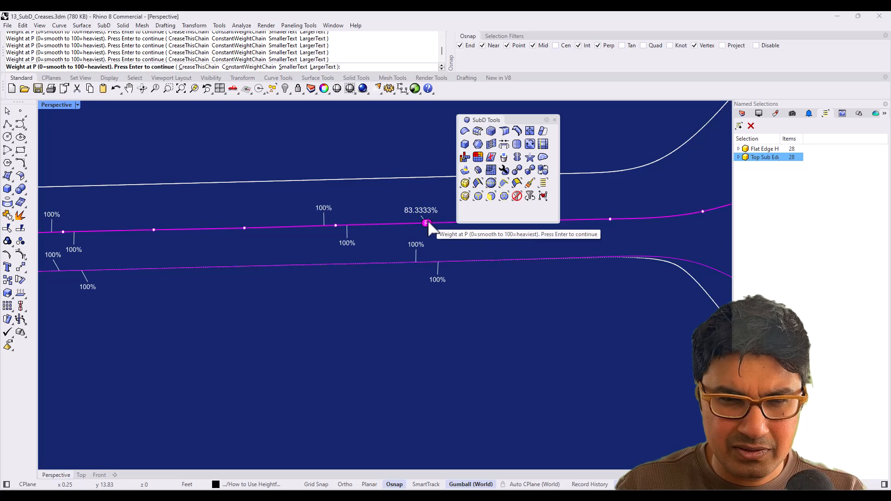
text(00)
key(Return)
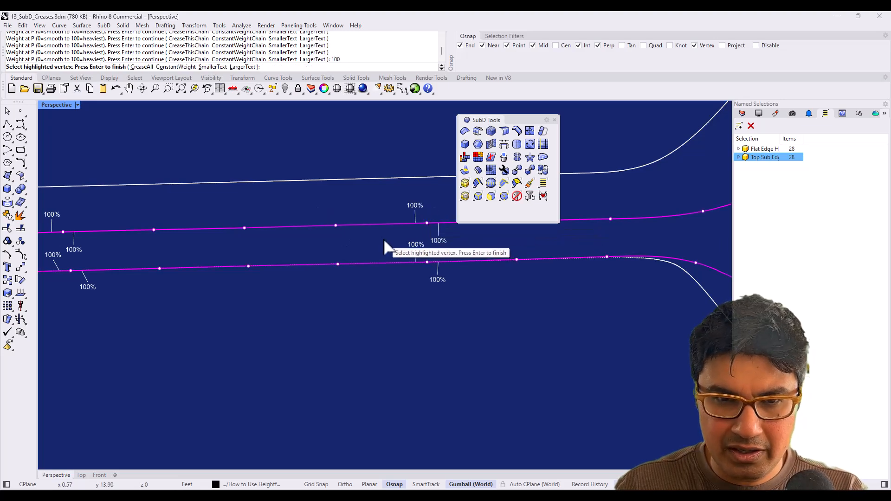
- Finish the weighted crease on both chains and return the viewport to the Rendered display mode
scroll(387, 244, down, 5)
right_drag(388, 243, 361, 246)
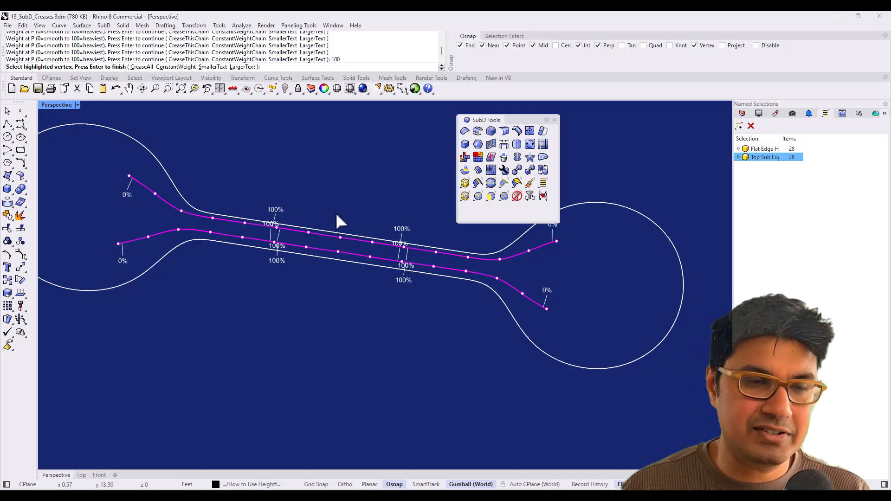
key(Return)
right_drag(336, 205, 337, 239)
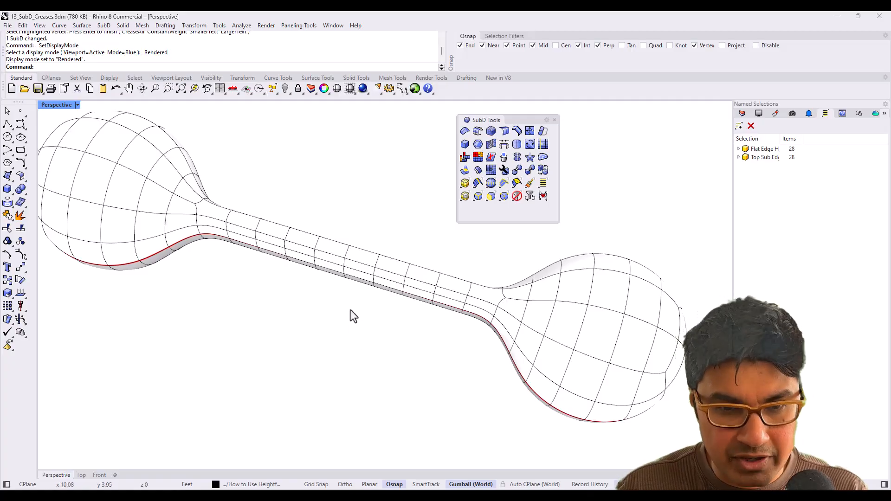
- Run an environment map analysis (EMap) on the creased dumbbell SubD
scroll(383, 325, up, 5)
right_drag(383, 290, 325, 210)
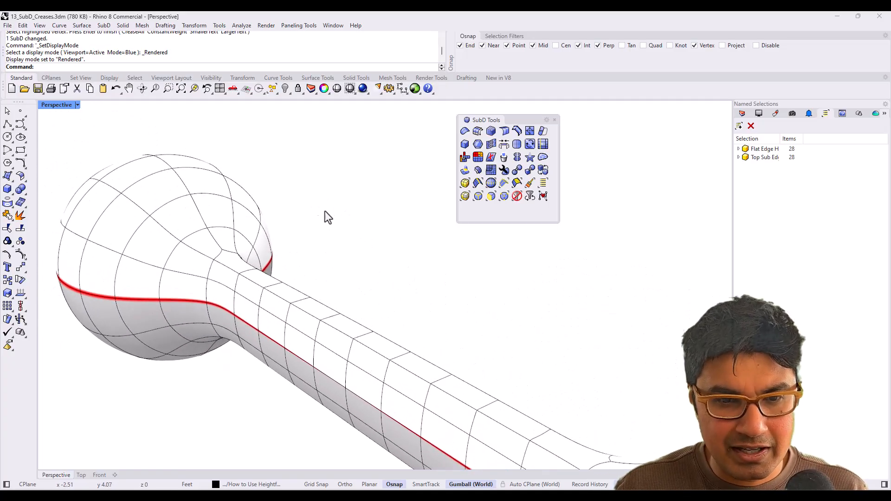
scroll(377, 354, up, 2)
shift+right_drag(414, 374, 345, 301)
scroll(345, 301, down, 3)
scroll(431, 354, down, 2)
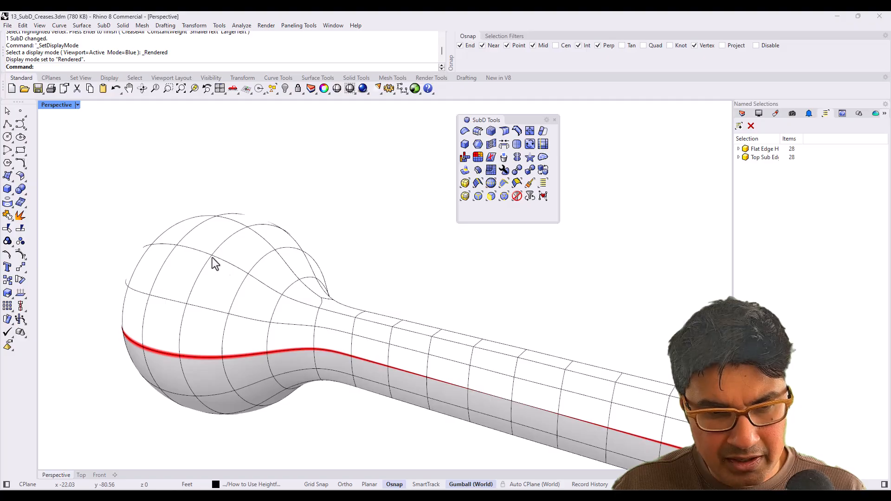
right_drag(364, 309, 310, 315)
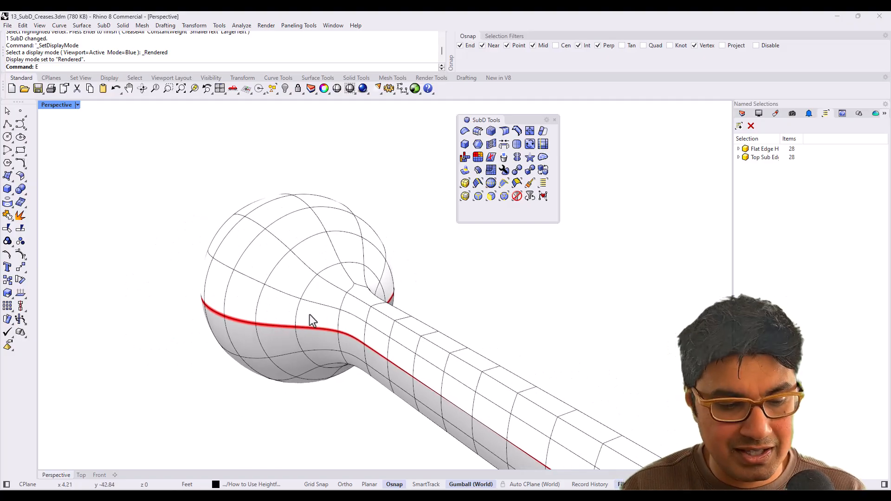
text(Map)
key(Return)
click(310, 314)
key(Return)
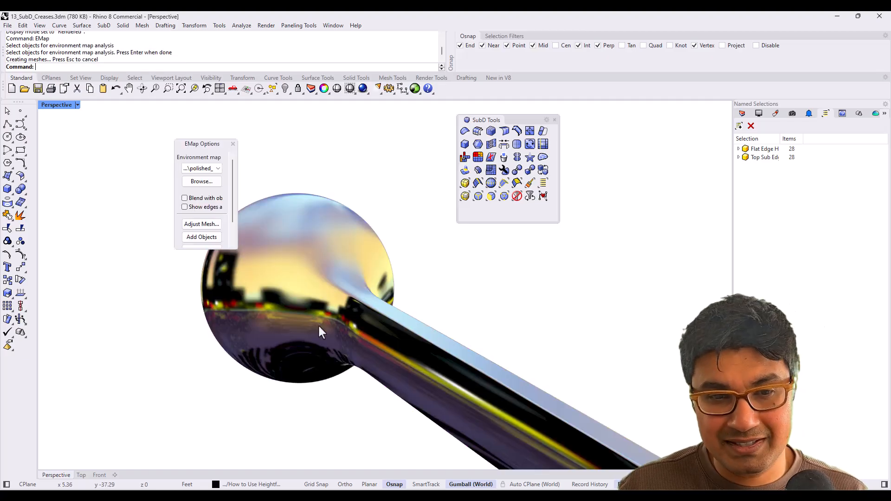
- Examine the reflections where the creased top strip blends from the handle into the ball, and across the whole dumbbell
mouse_move(322, 291)
right_down()
mouse_move(282, 299)
mouse_move(319, 285)
mouse_move(327, 290)
right_up()
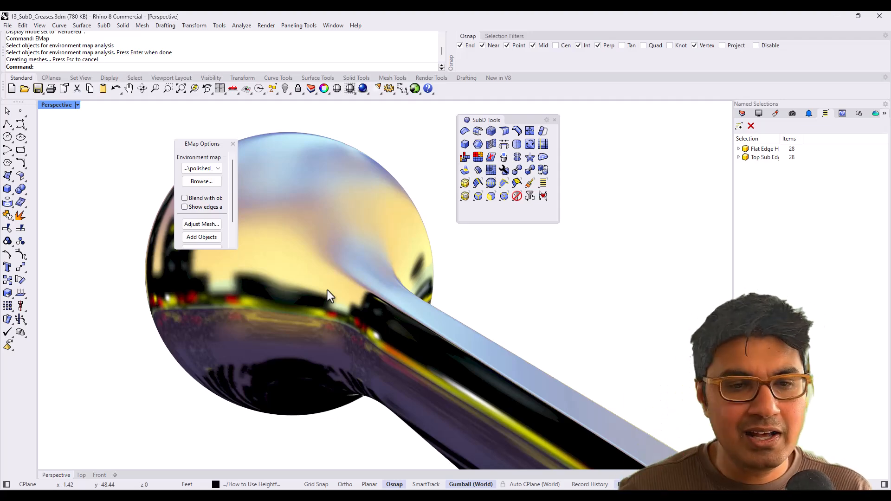
scroll(304, 252, up, 5)
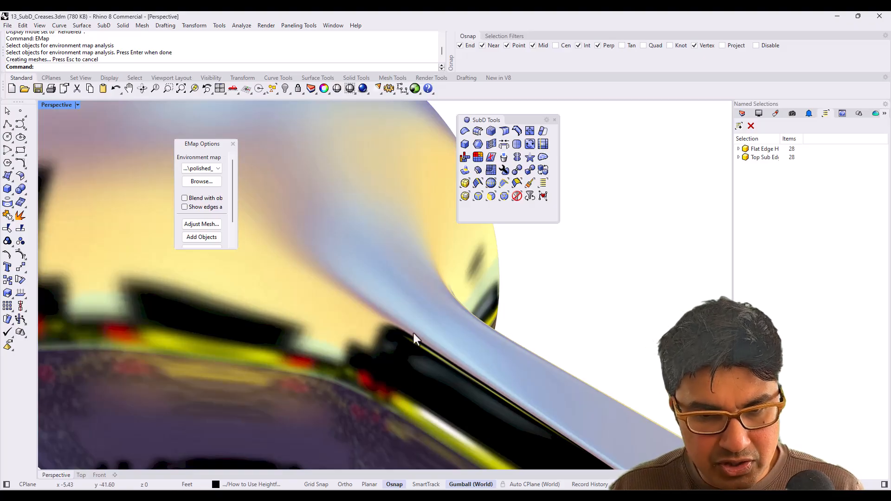
scroll(304, 258, down, 5)
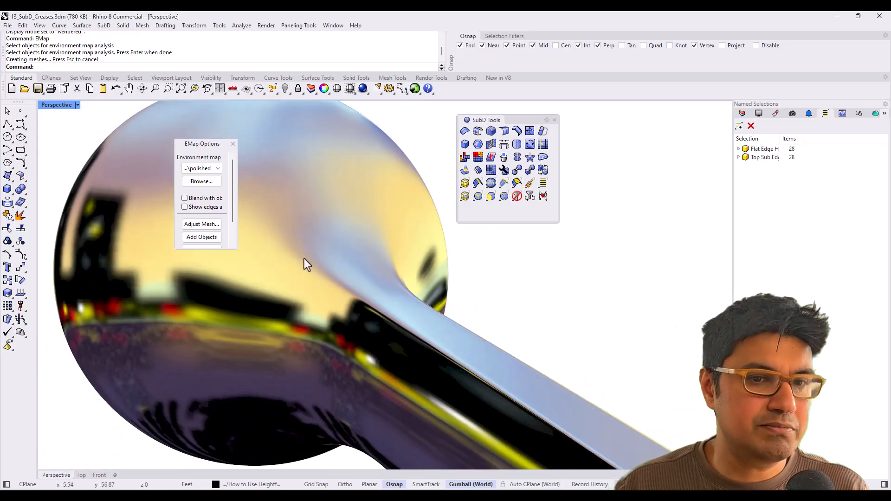
scroll(313, 263, down, 5)
shift+right_drag(468, 346, 448, 316)
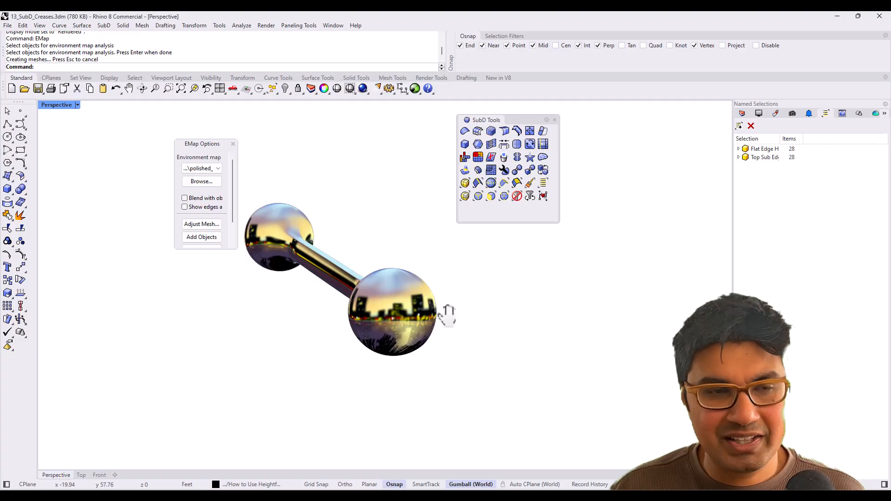